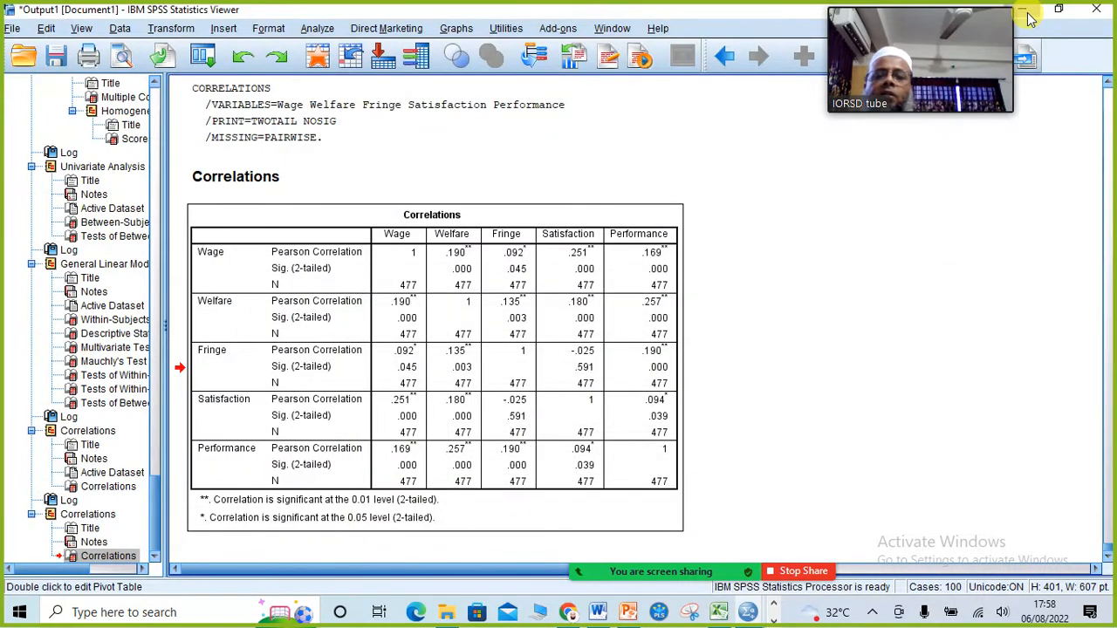
Minimize the correlation output window to get back to the SPSS Workshop Materials folder.
left_click(1028, 15)
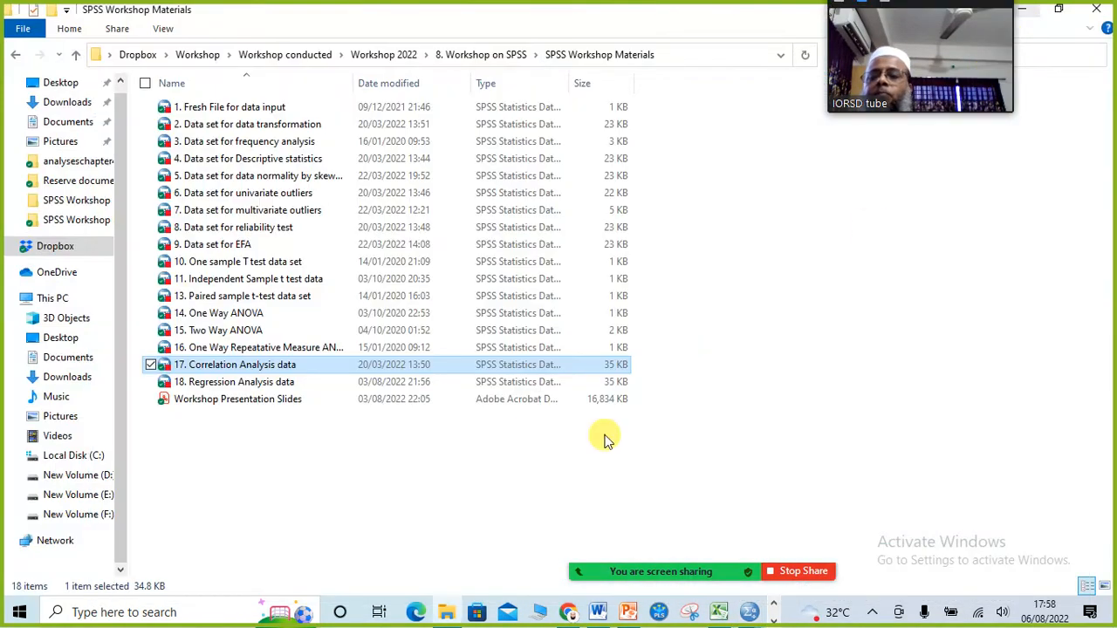
left_click(288, 483)
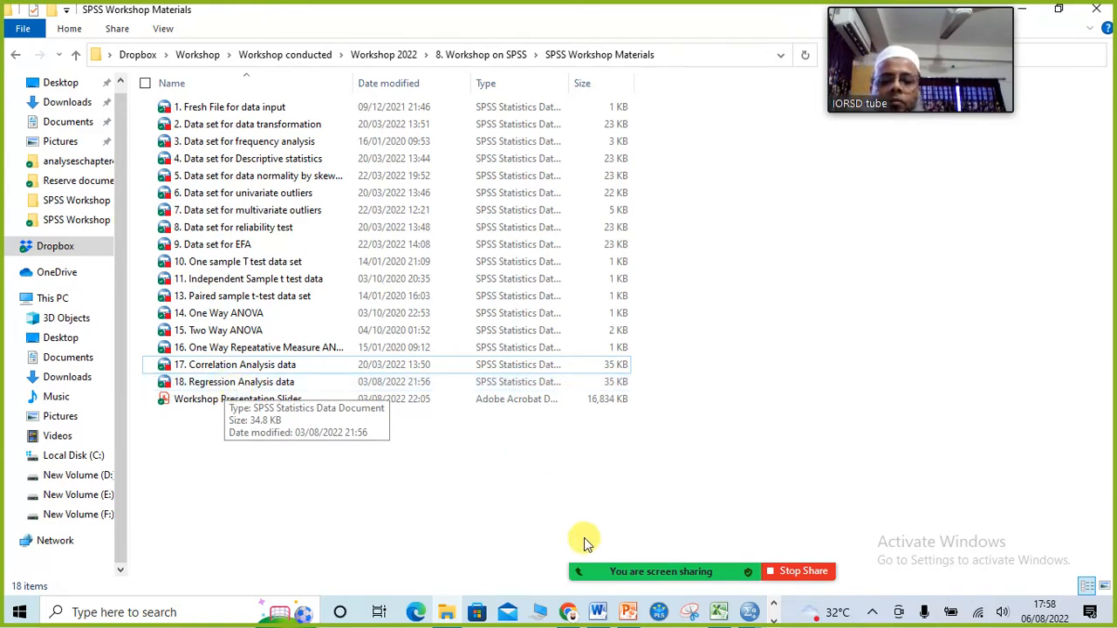
Mute the one unmuted attendee in the Zoom meeting's participants list and minimize the list.
mouse_move(650, 545)
left_click(536, 537)
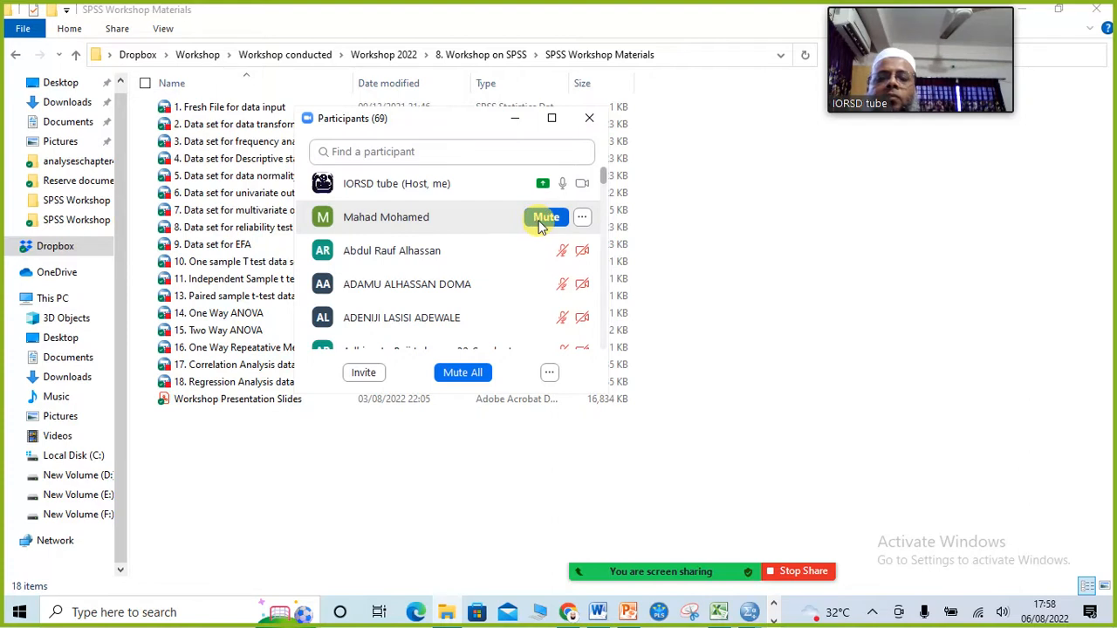
left_click(539, 219)
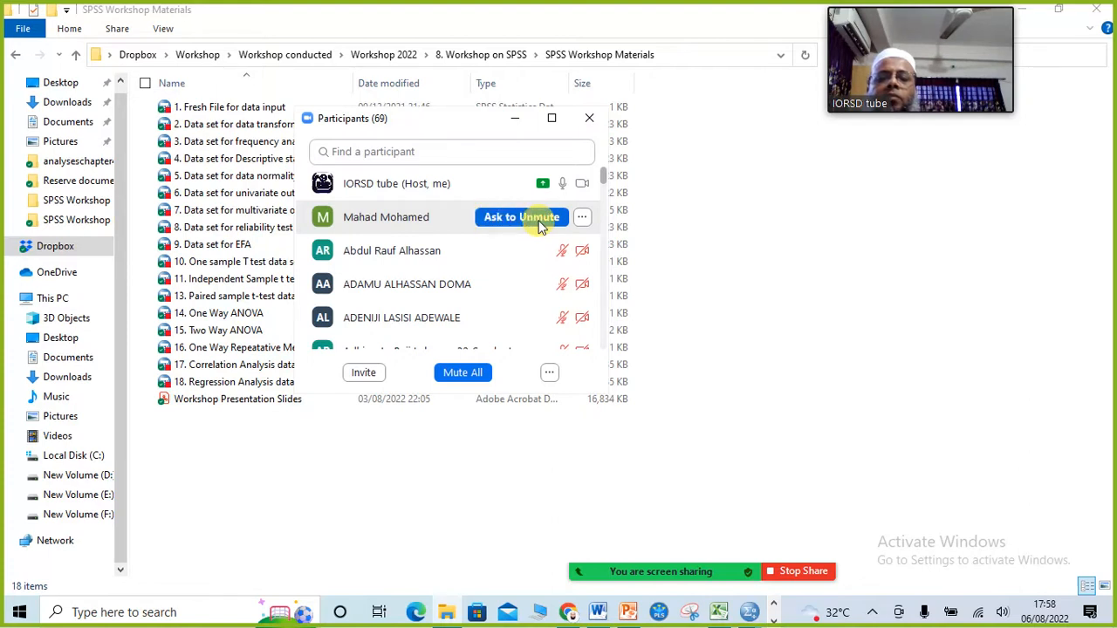
left_click(820, 379)
left_click(516, 117)
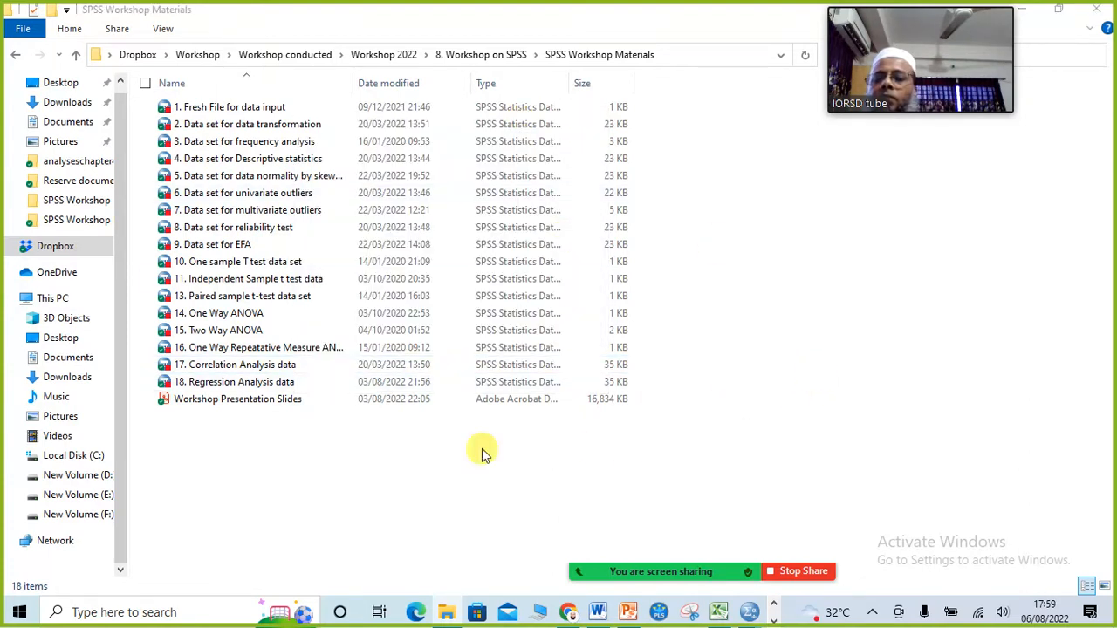
Open the data file "18. Regression Analysis data" and bring its SPSS data window to the front.
left_click(225, 386)
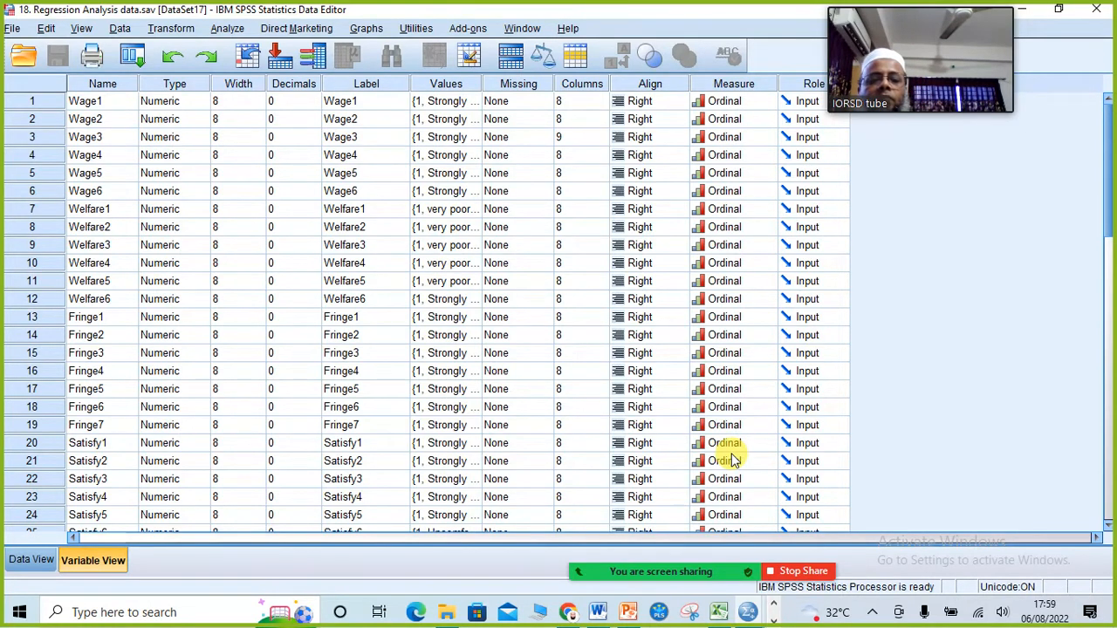
left_click(747, 617)
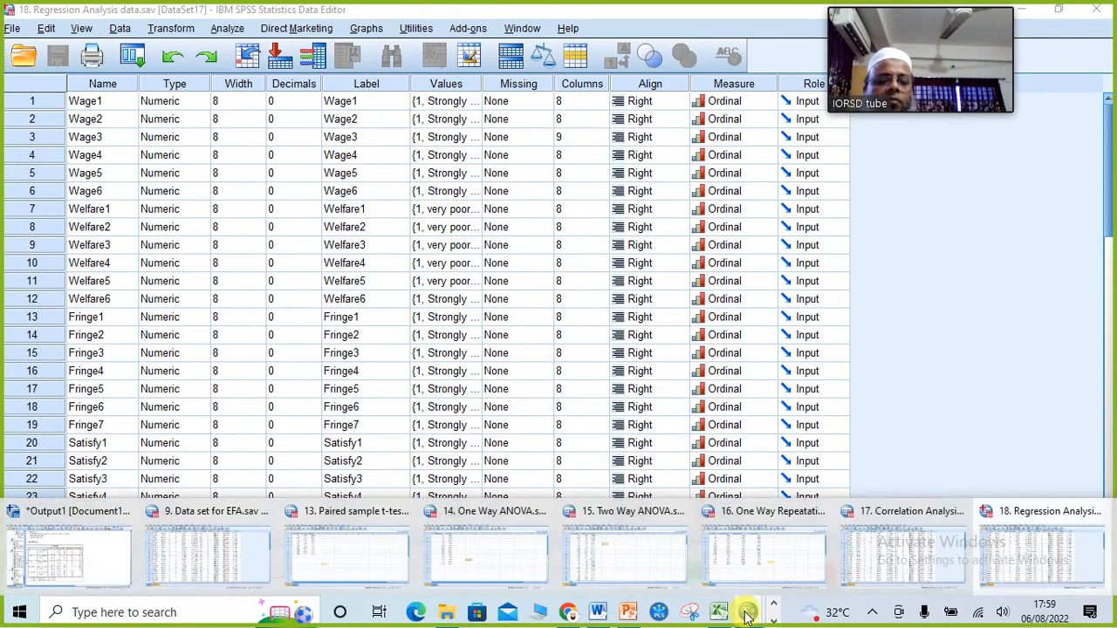
left_click(1019, 559)
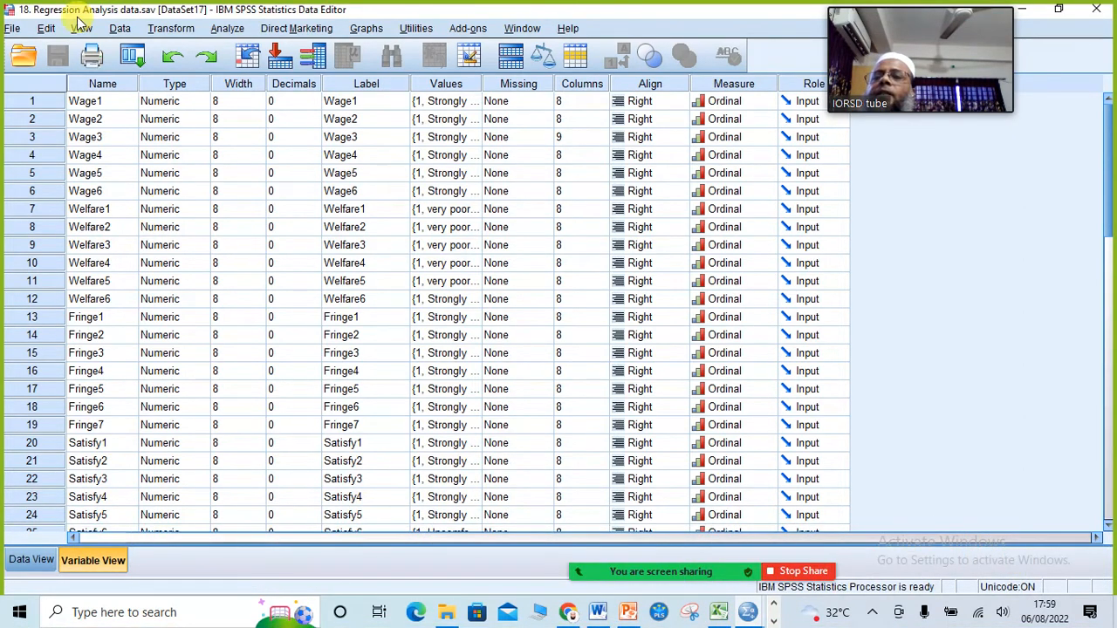
Highlight the names of the scale variables Wage, Welfare, Fringe, Satisfaction and Performance in the variable list.
left_click(373, 246)
scroll(358, 314, "down", 5)
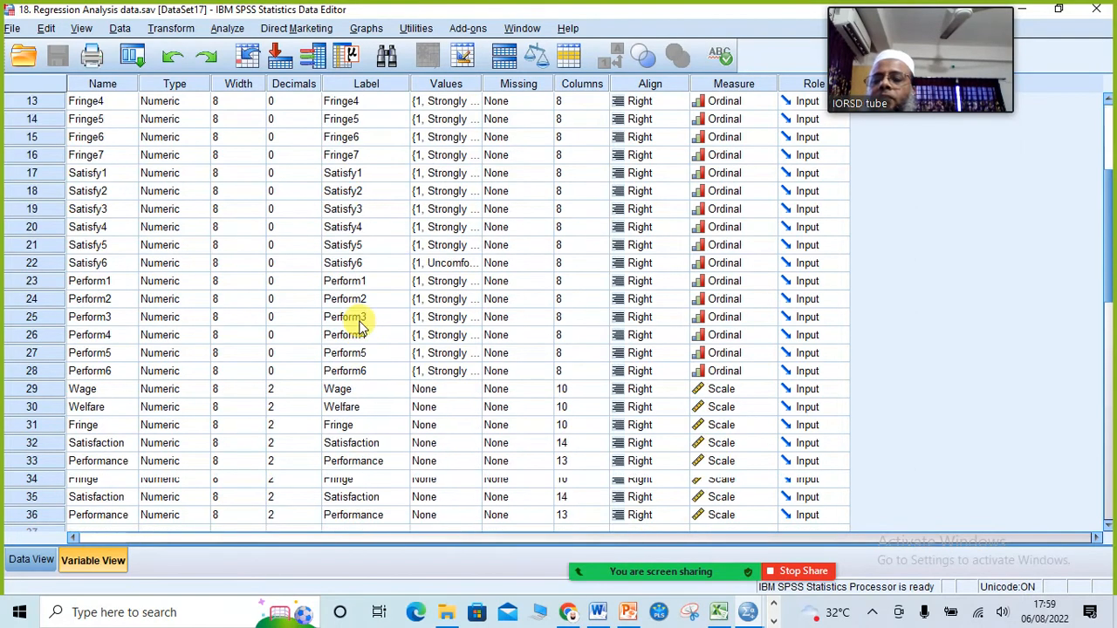
left_click_drag(85, 389, 96, 461)
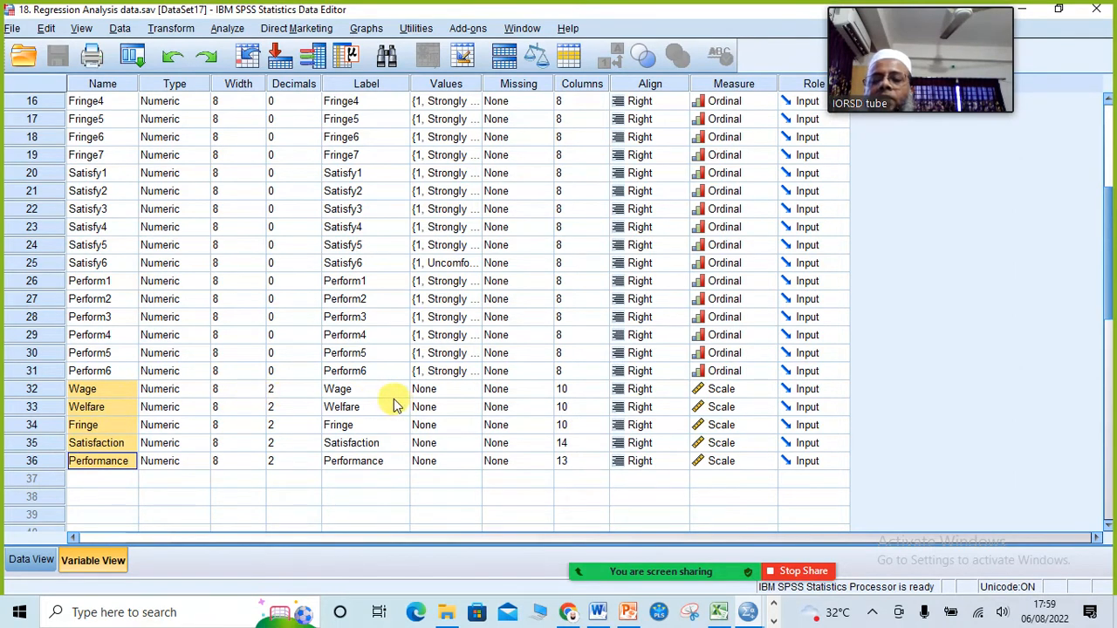
left_click_drag(103, 395, 109, 461)
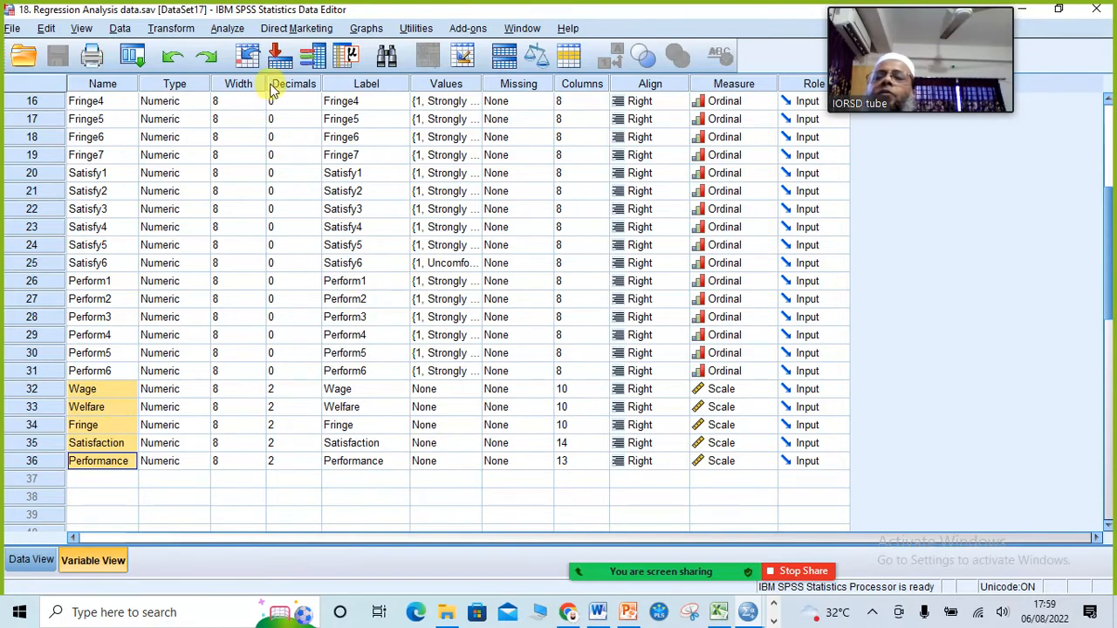
Set up a linear regression with Performance as the dependent variable and Fringe as the independent variable.
left_click(229, 28)
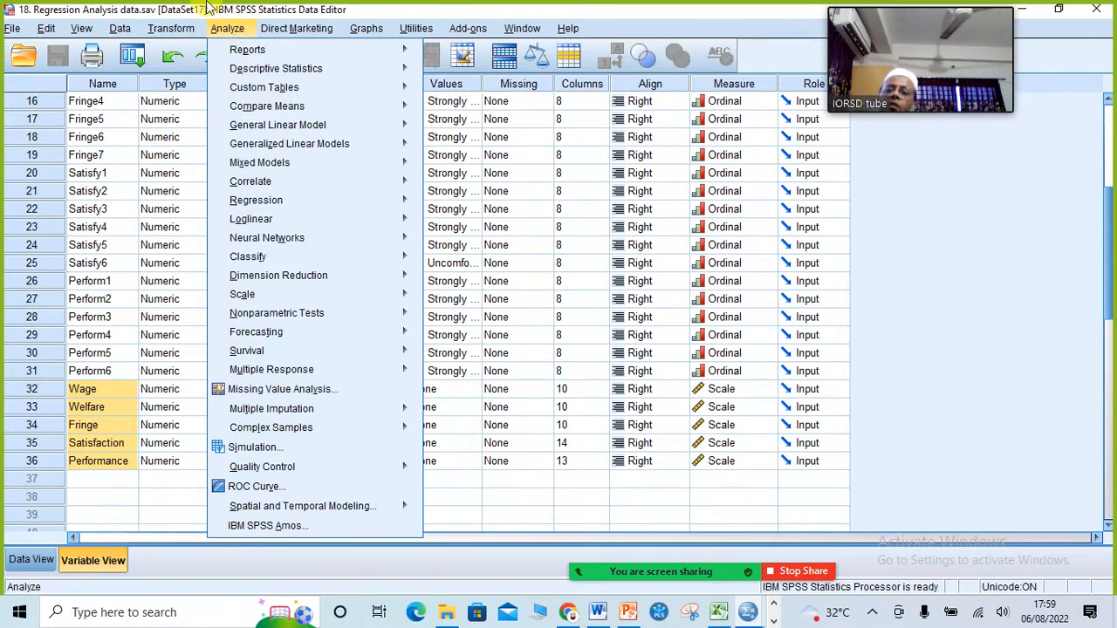
left_click(8, 30)
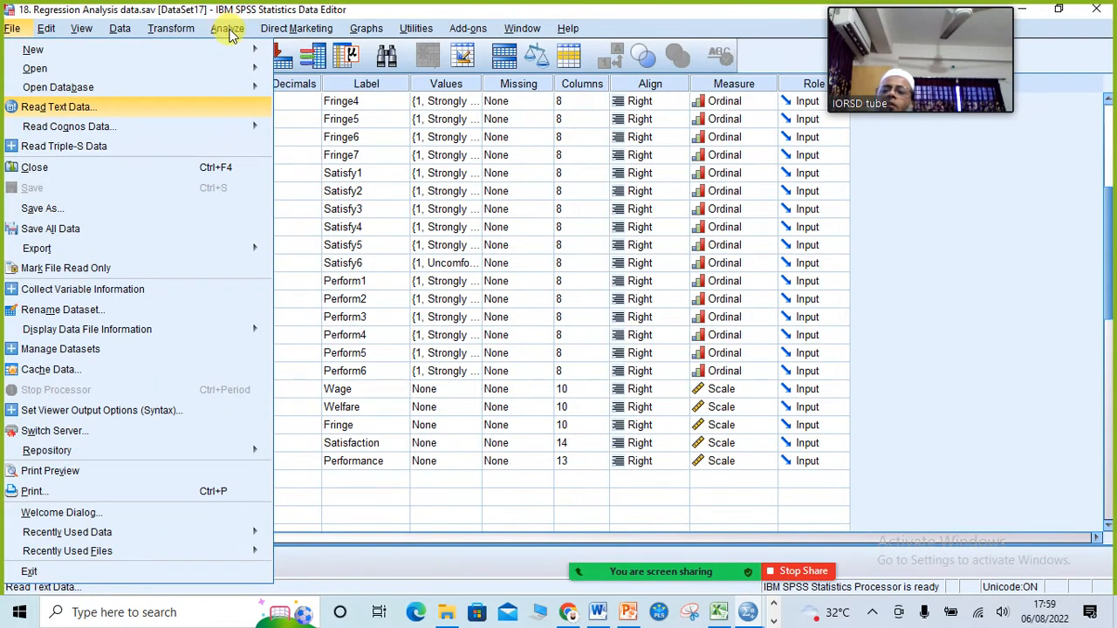
left_click(229, 30)
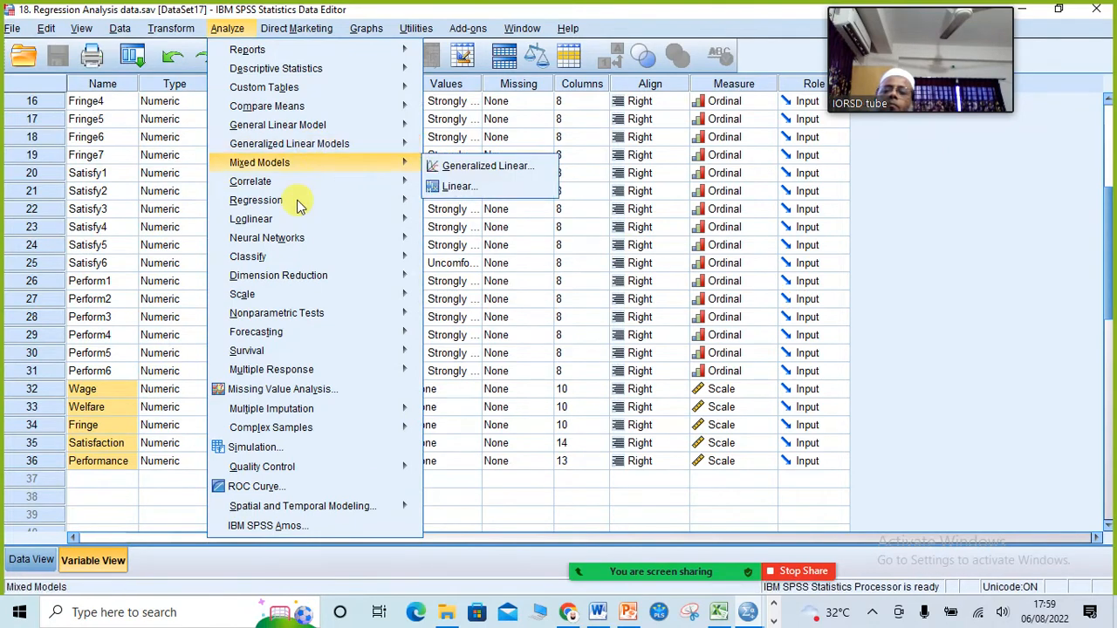
mouse_move(278, 199)
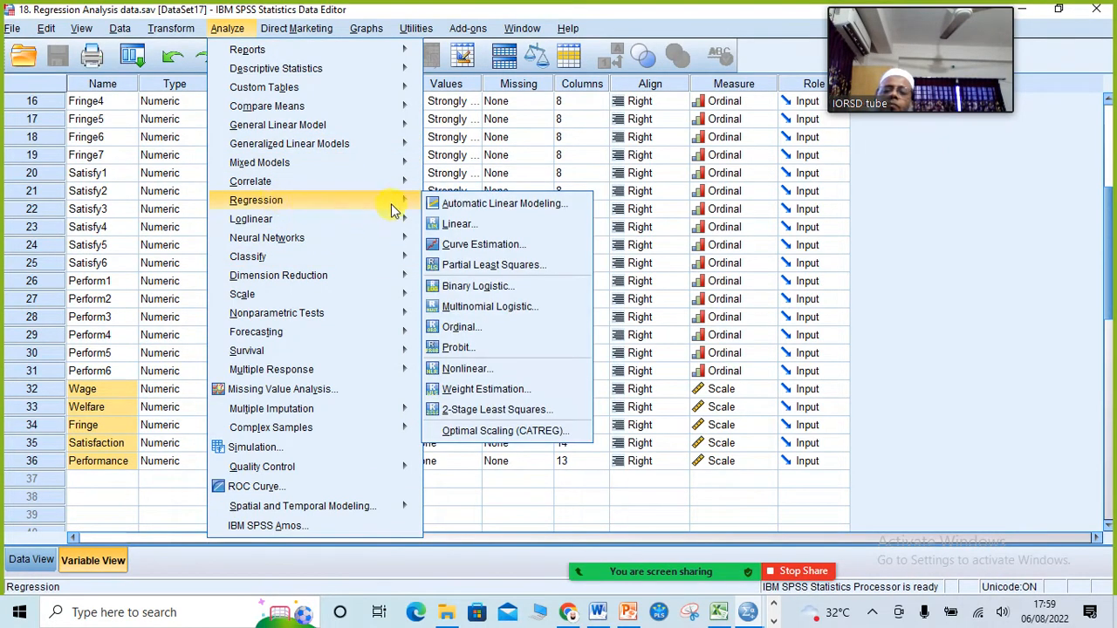
left_click(457, 224)
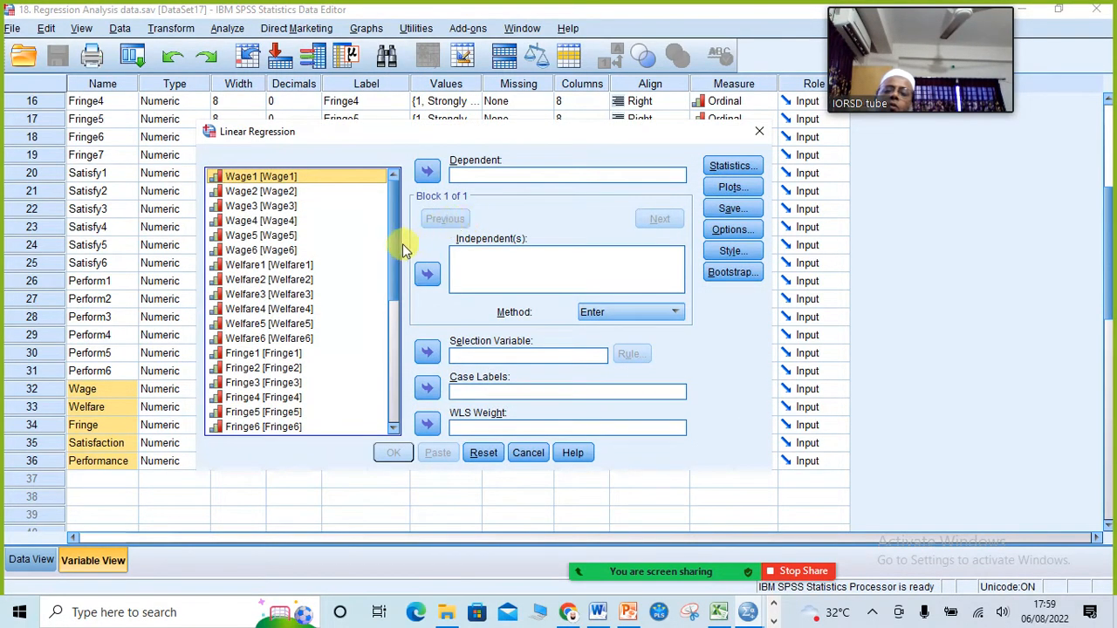
left_click_drag(397, 253, 399, 377)
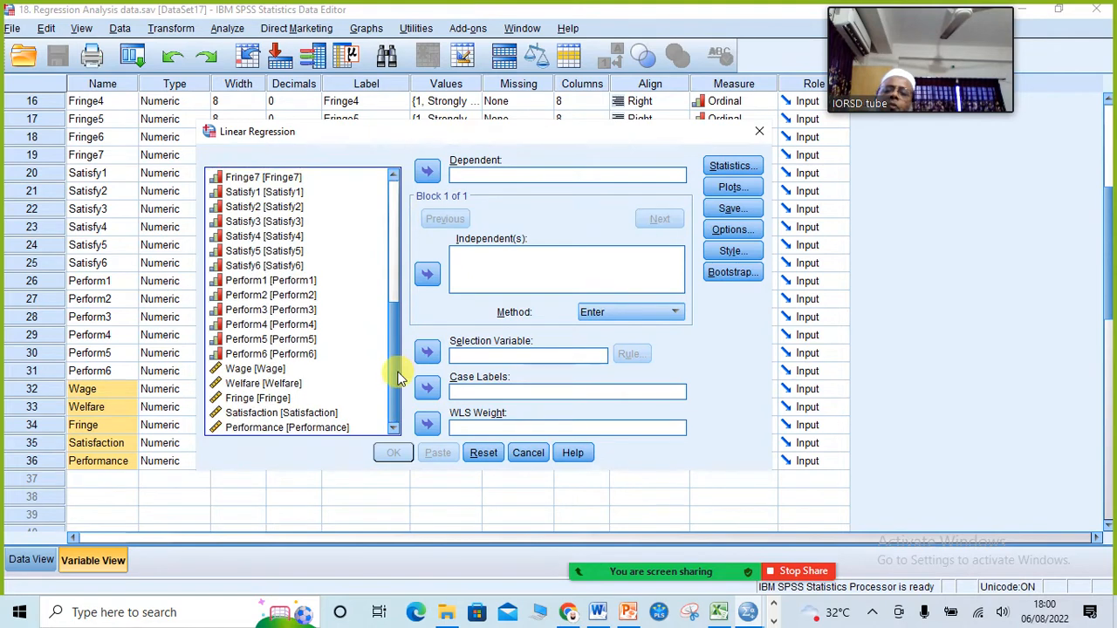
left_click(301, 426)
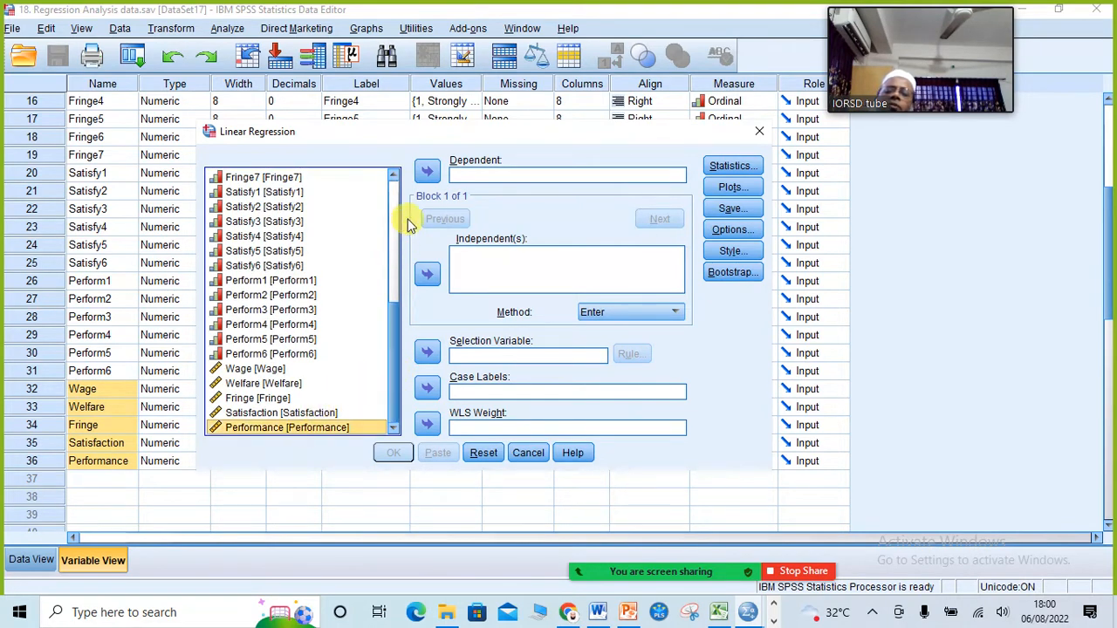
left_click(426, 171)
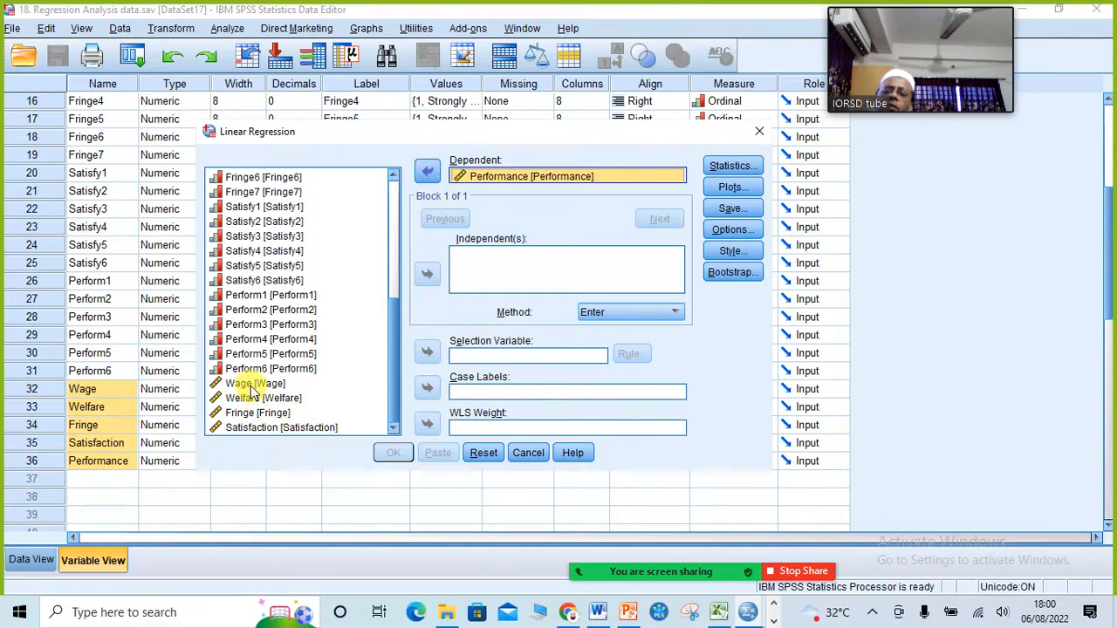
left_click(253, 413)
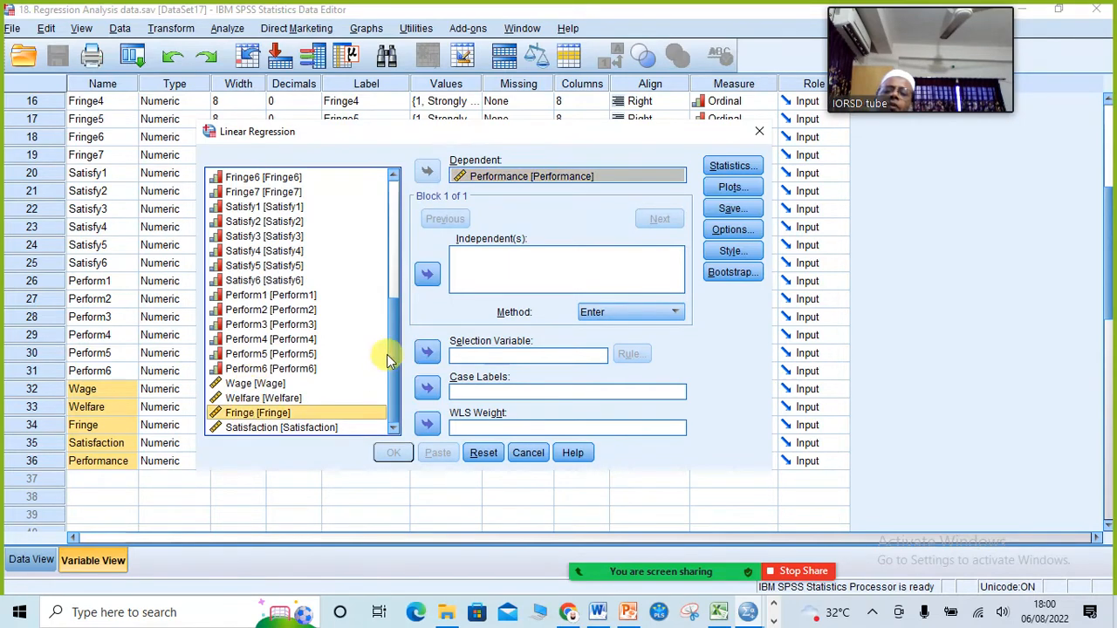
left_click(427, 274)
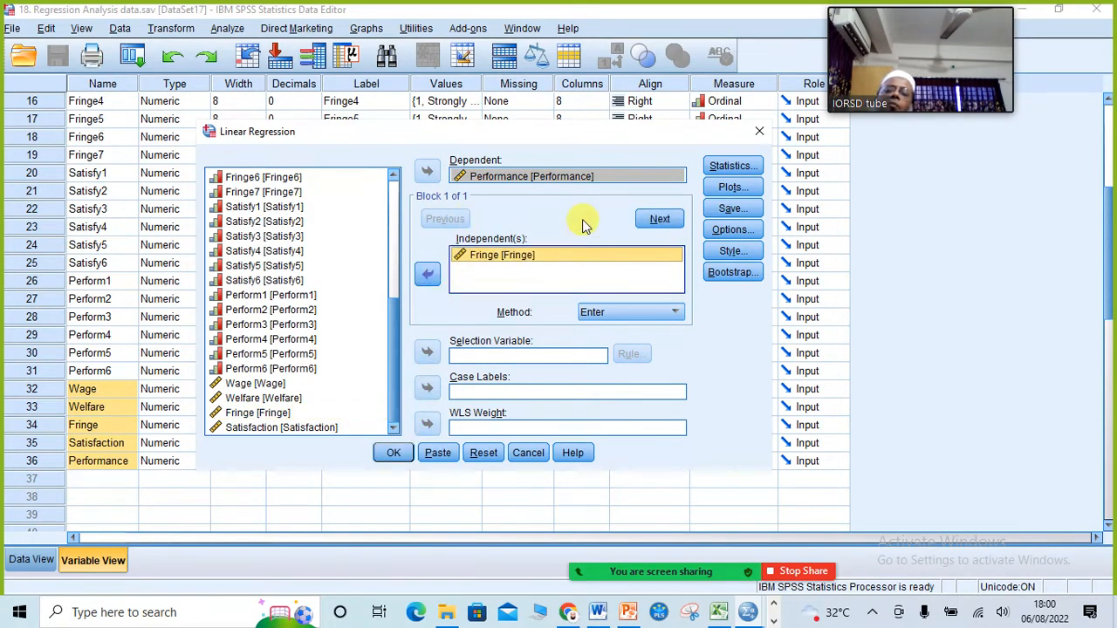
Add confidence intervals at the 95% level to the regression coefficient statistics.
left_click(724, 166)
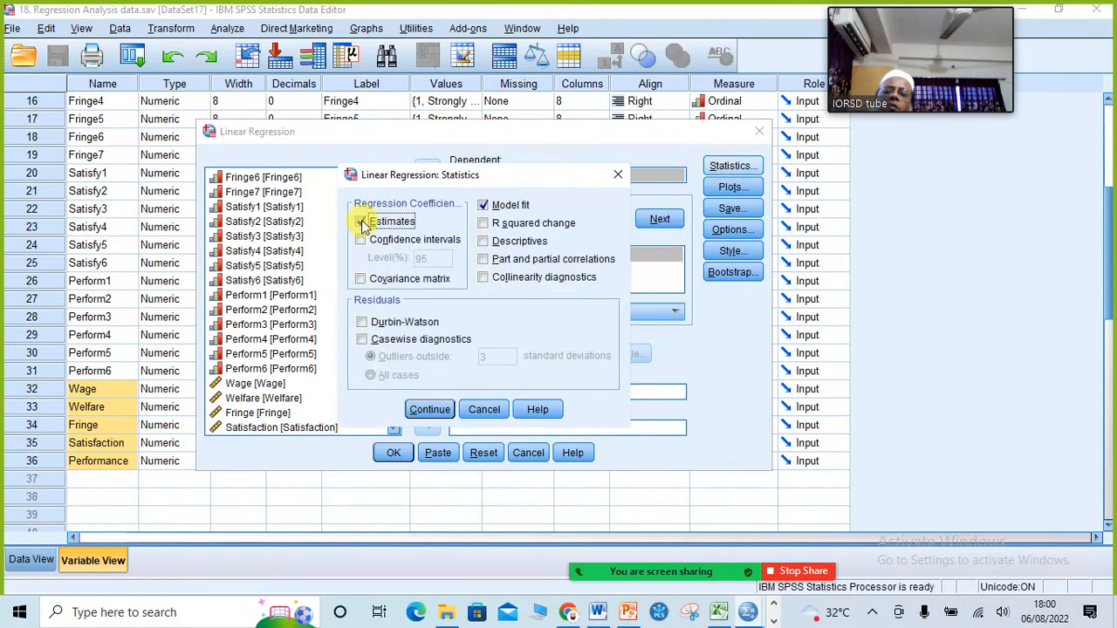
left_click(371, 242)
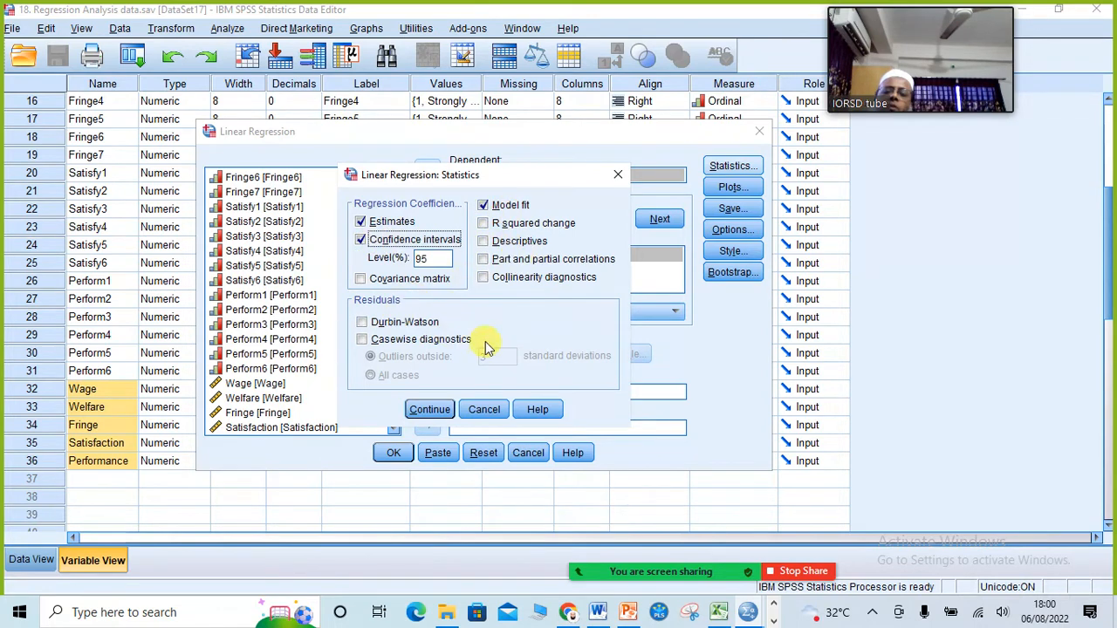
left_click(429, 409)
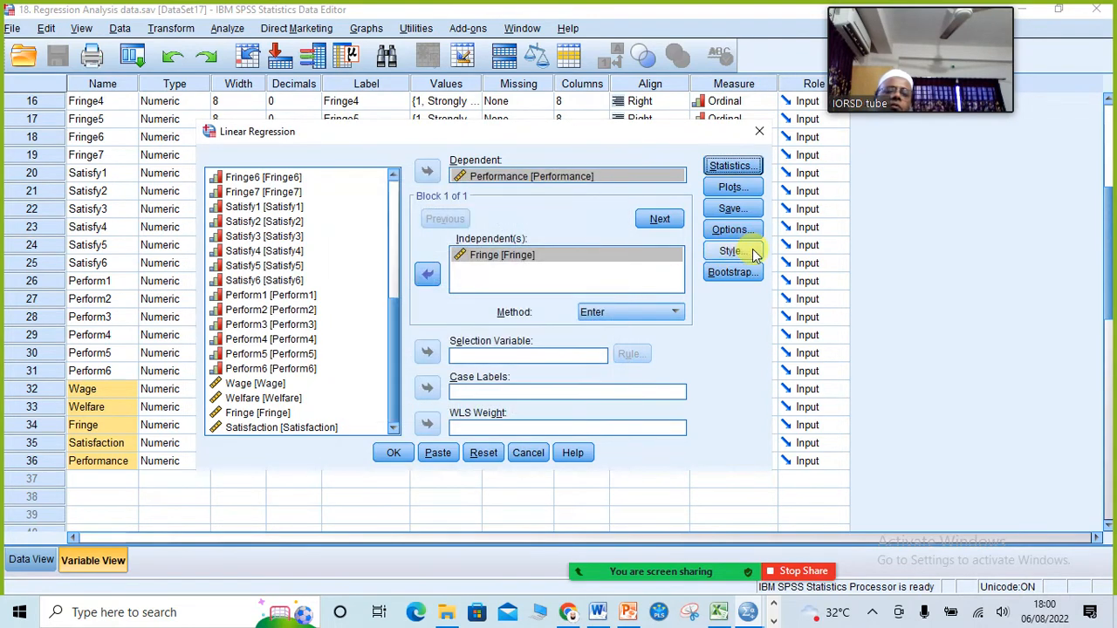
left_click(726, 210)
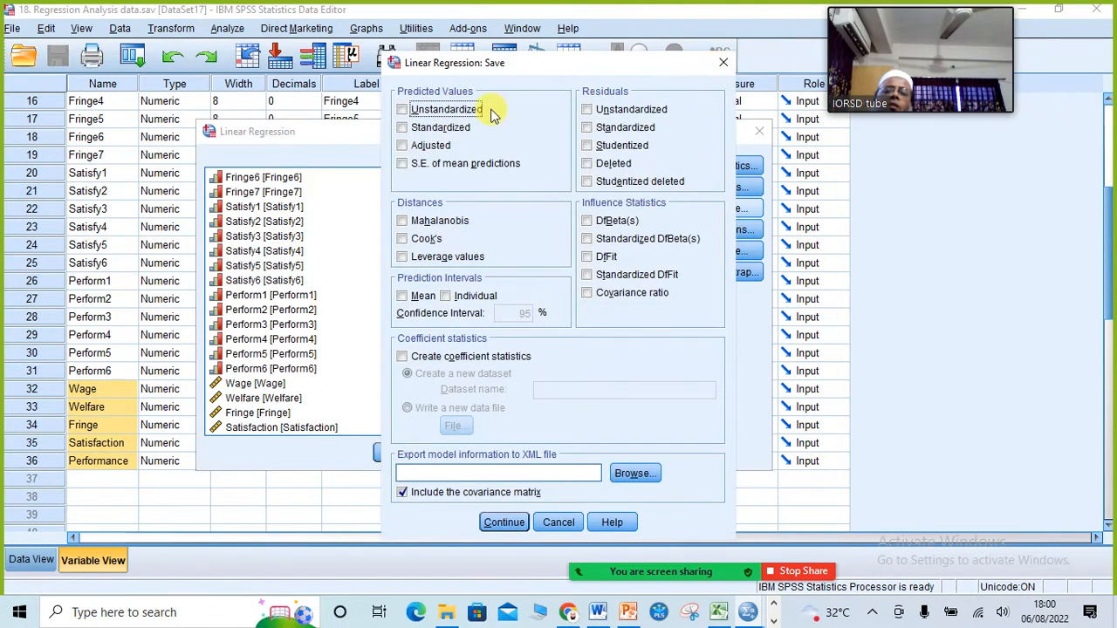
left_click(440, 128)
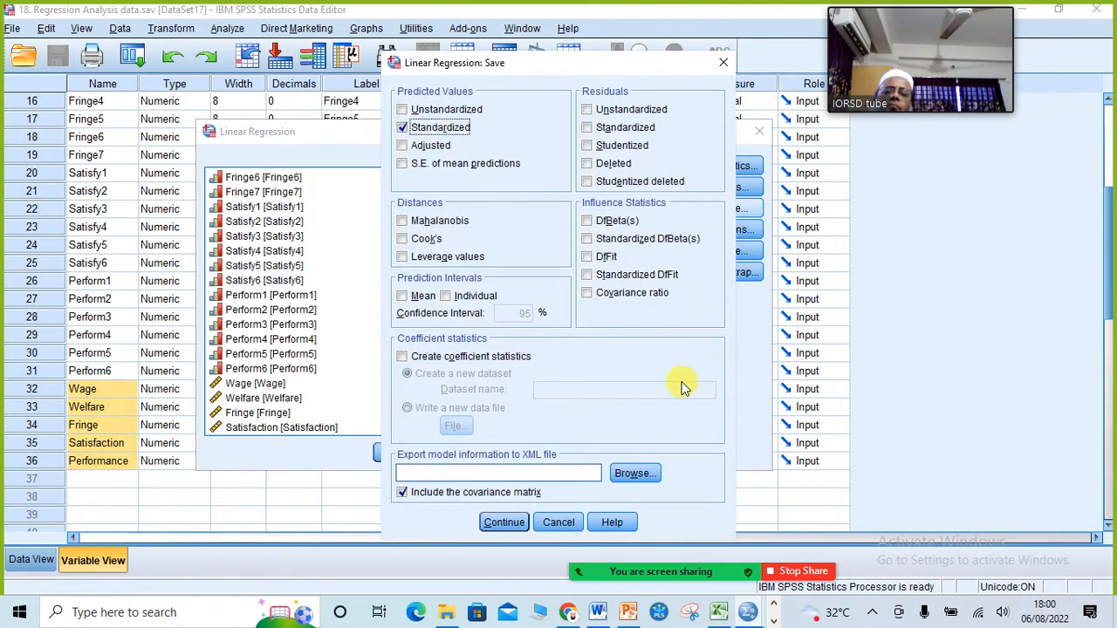
left_click(721, 65)
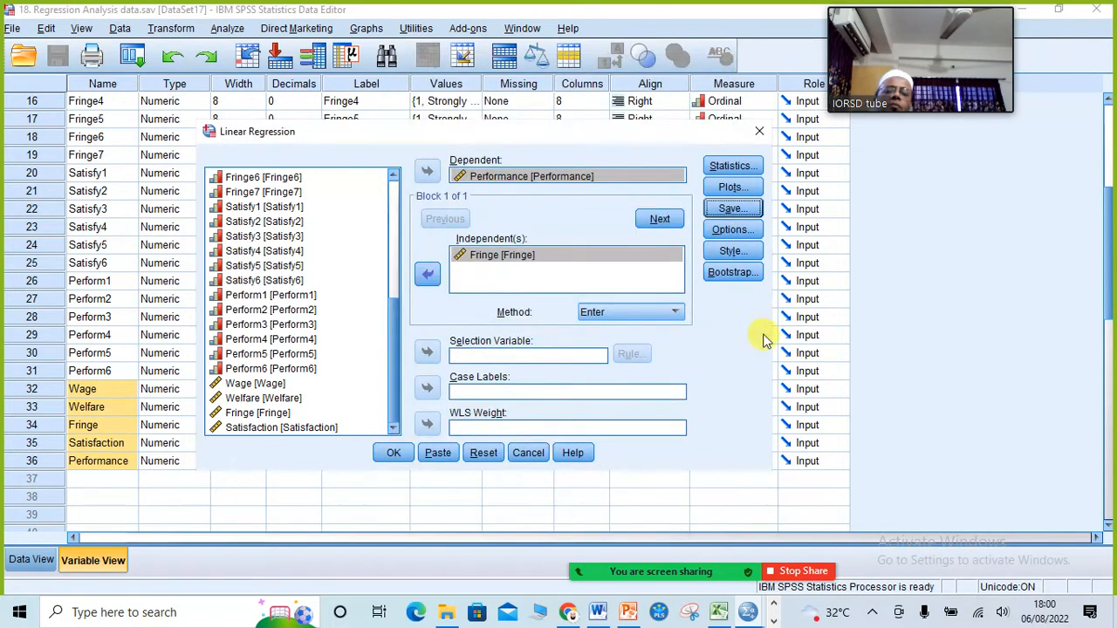
left_click(735, 230)
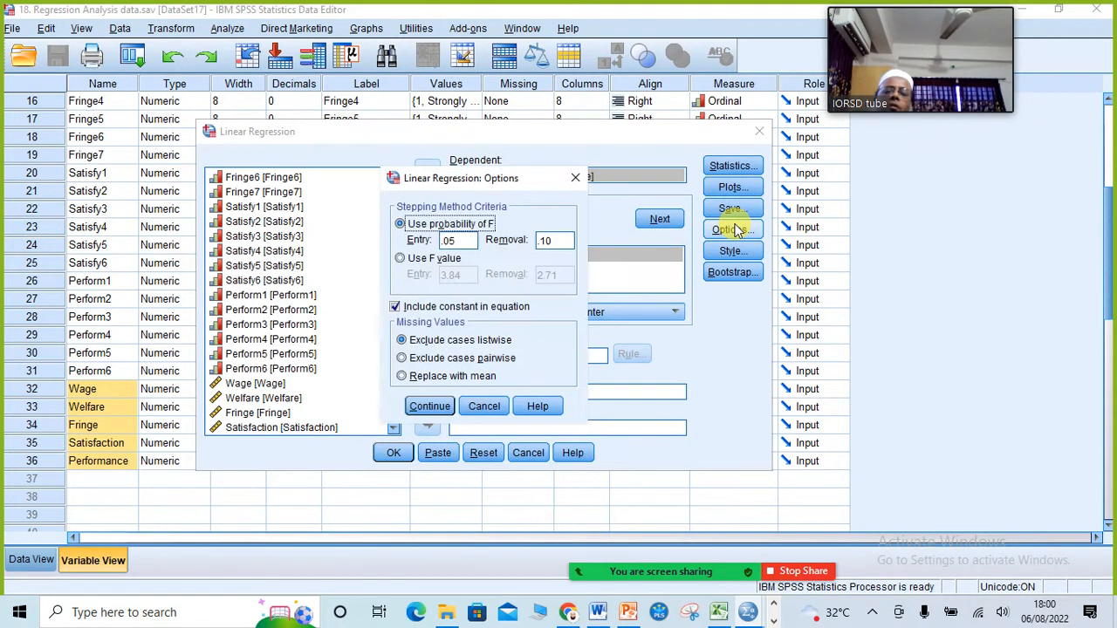
left_click(580, 179)
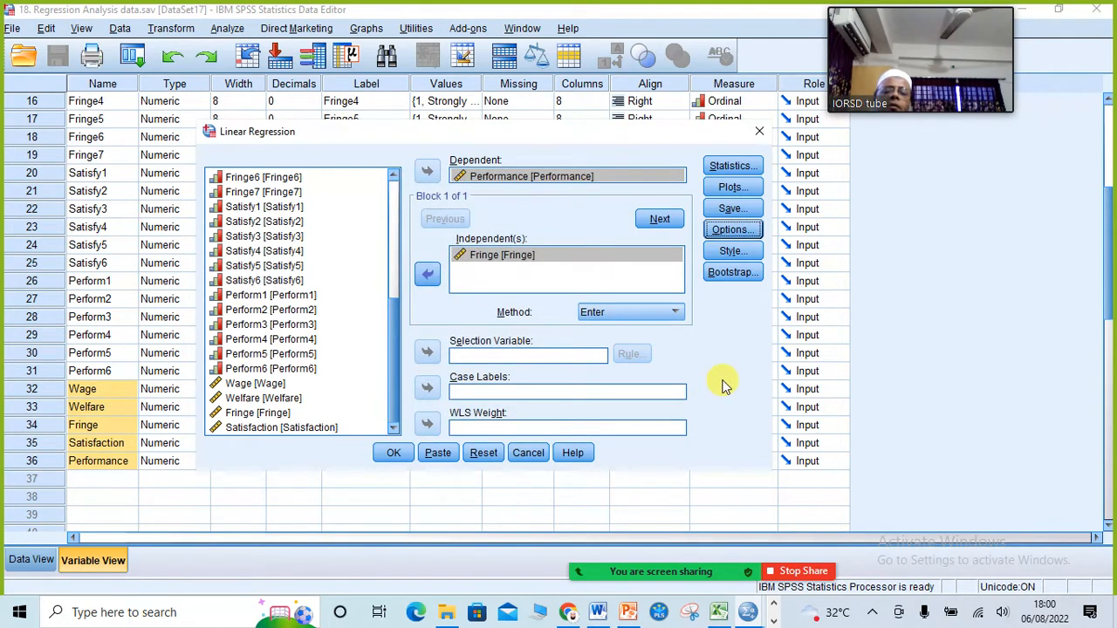
Reopen the regression statistics settings and switch to PowerPoint to review the Simple Linear Regression slides 150 to 153.
left_click(715, 167)
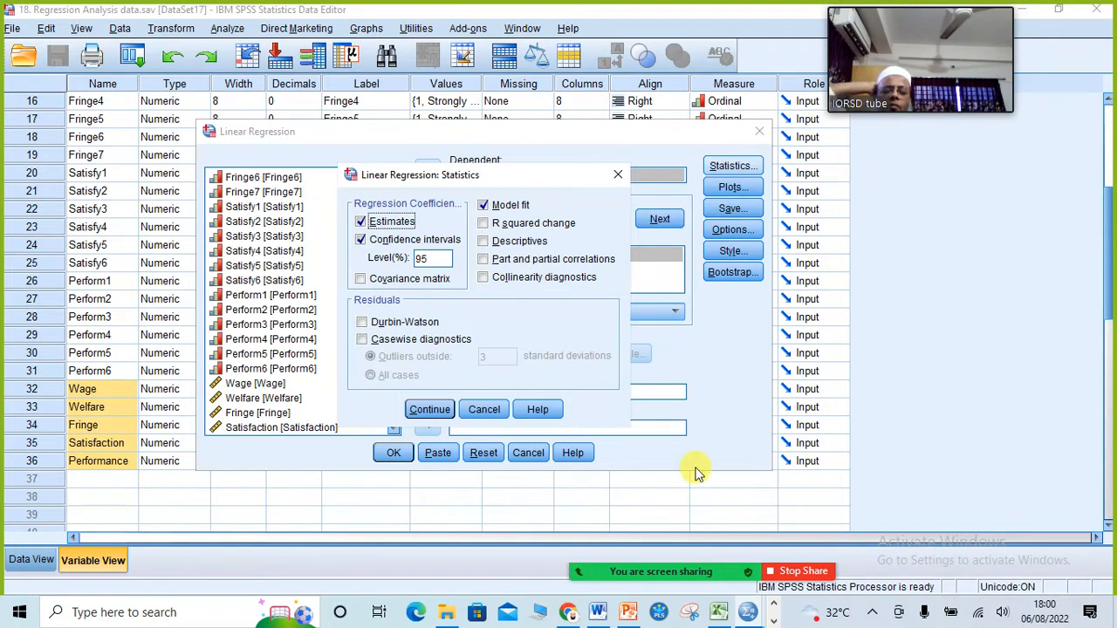
left_click(628, 614)
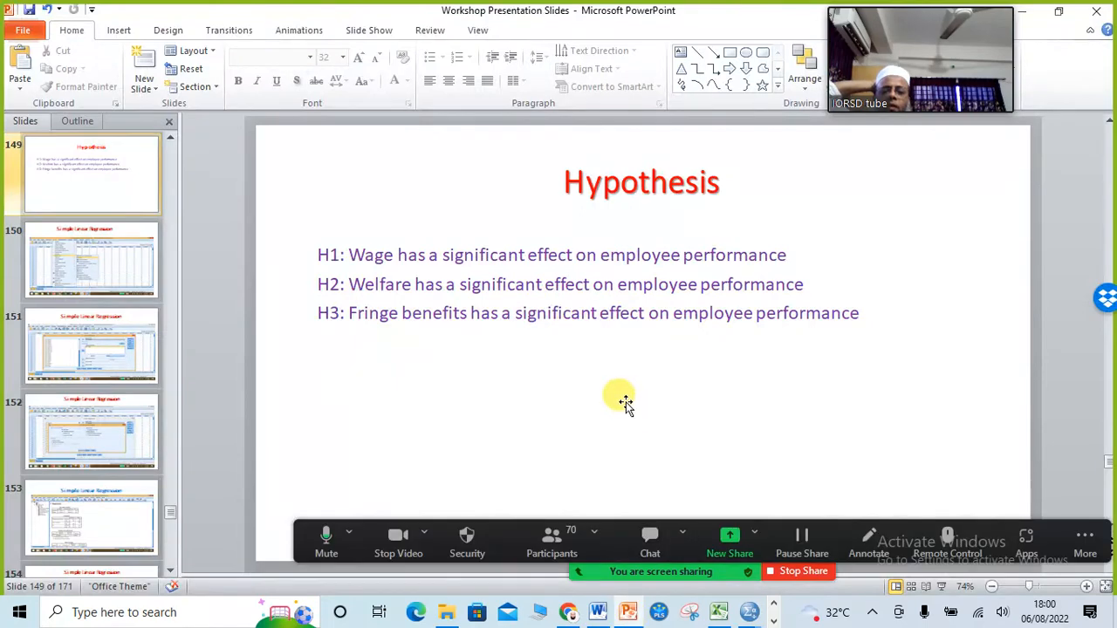
scroll(619, 399, "down", 1)
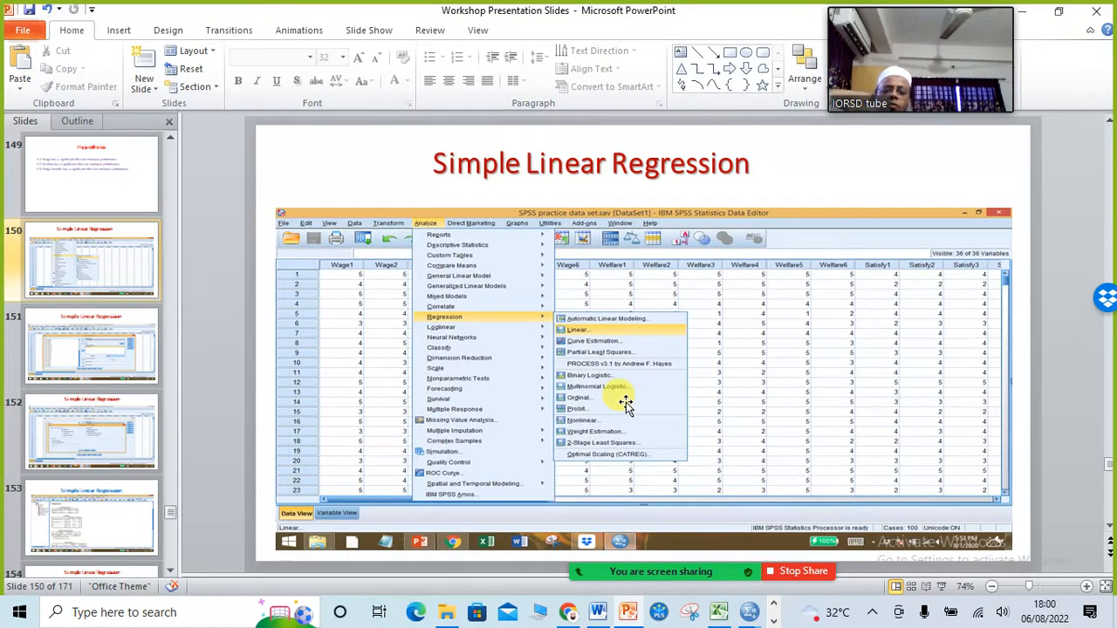
scroll(625, 402, "down", 1)
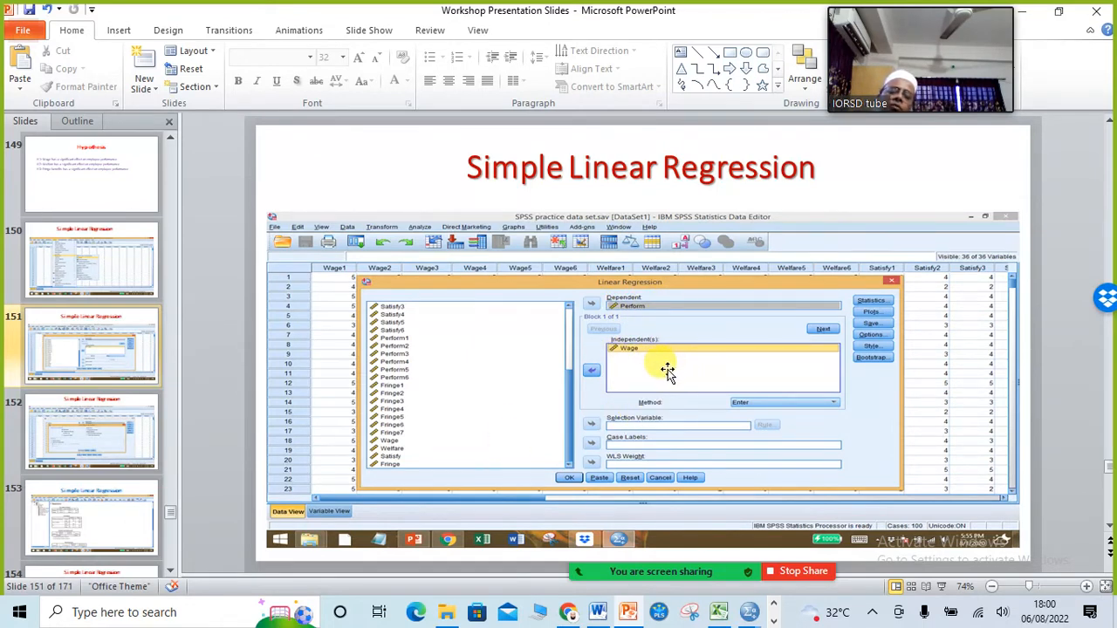
scroll(644, 371, "down", 1)
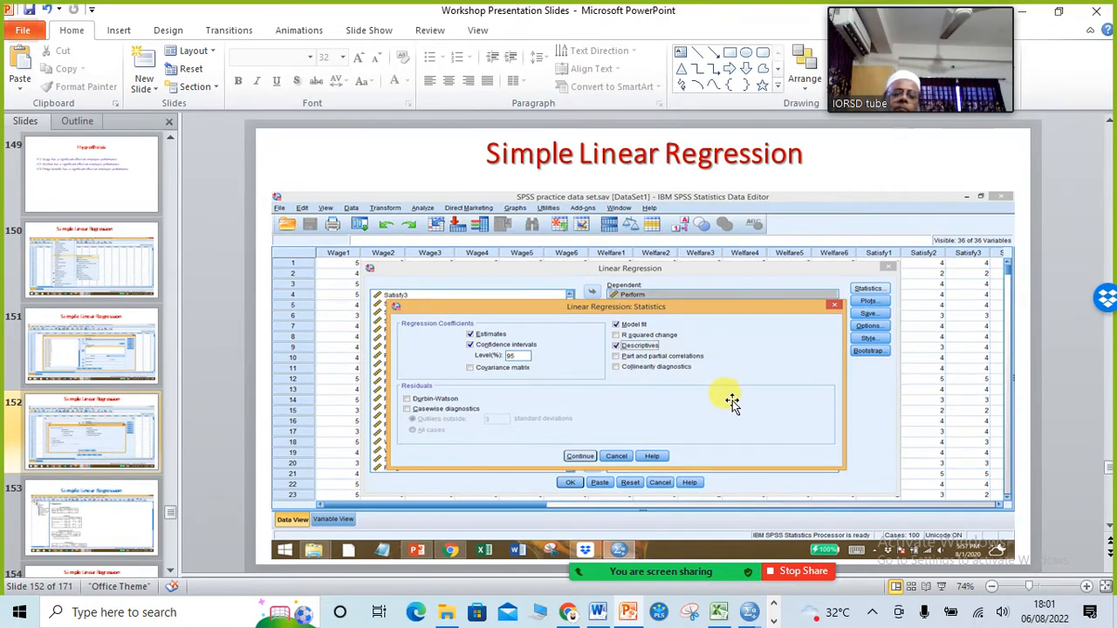
scroll(732, 401, "down", 1)
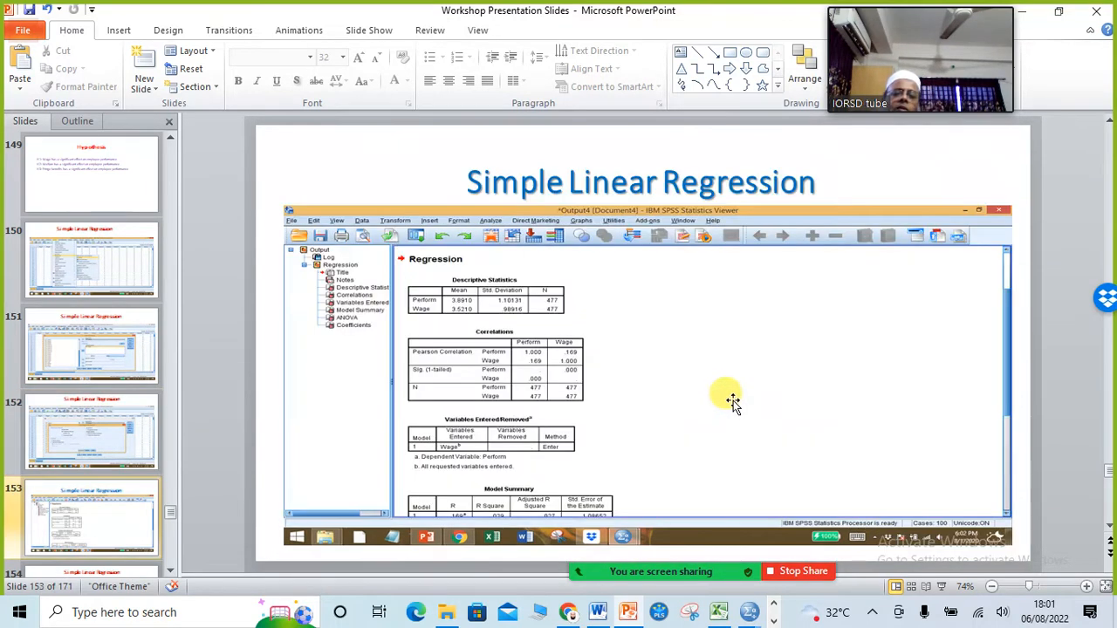
Switch back to SPSS, add descriptives to the regression statistics and run the linear regression.
left_click(1025, 18)
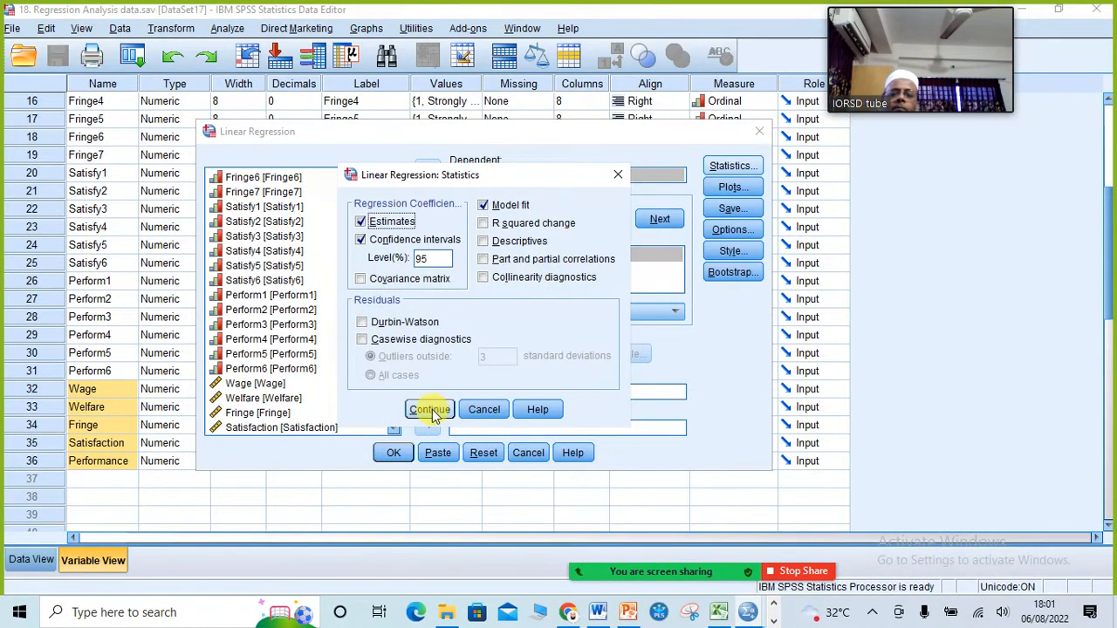
left_click(505, 242)
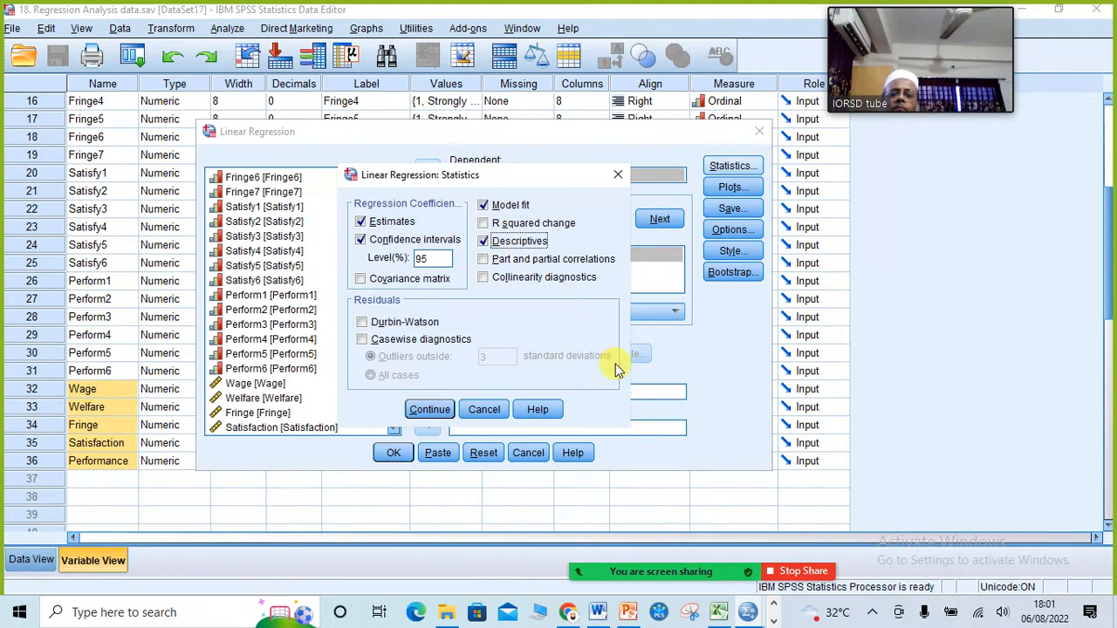
left_click(430, 410)
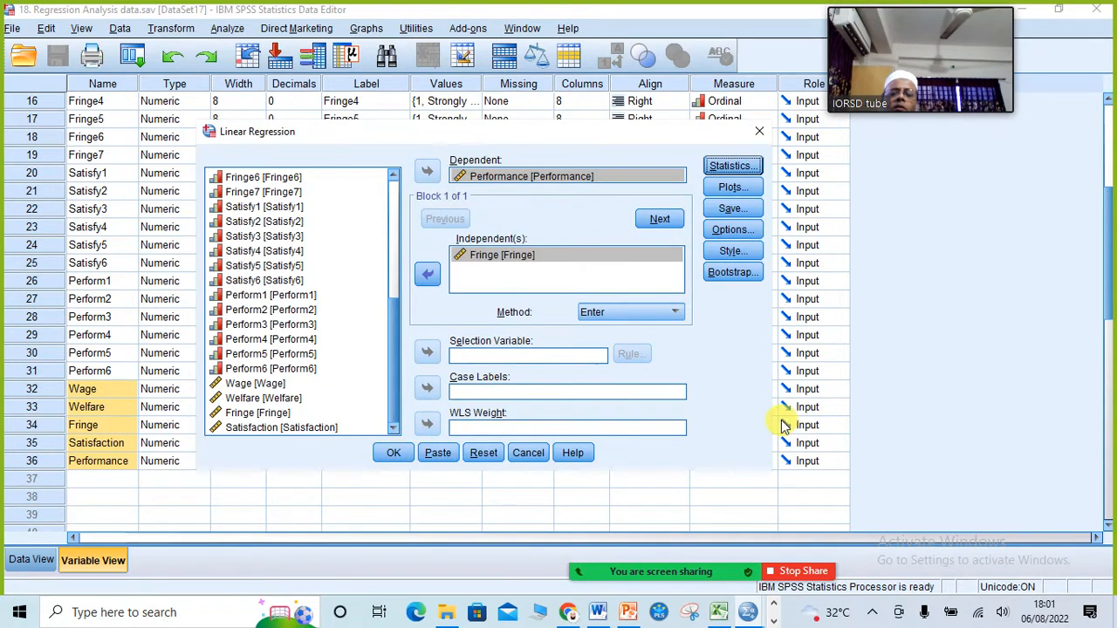
left_click(392, 453)
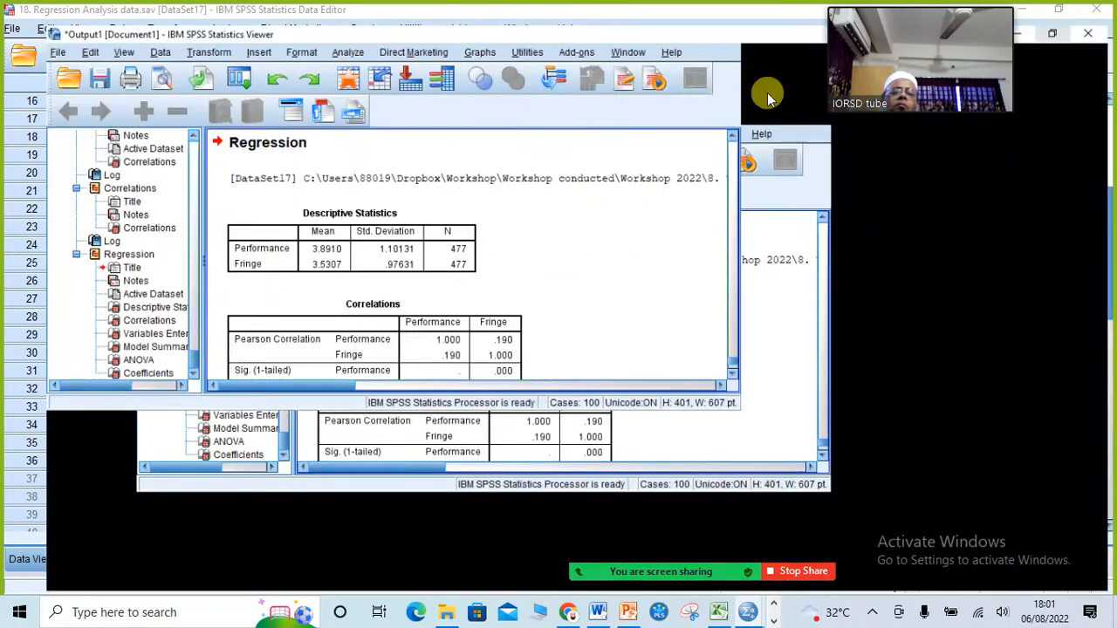
Examine the regression output in the full-size viewer, from Descriptive Statistics through Model Summary and ANOVA to the Coefficients table.
left_click(769, 92)
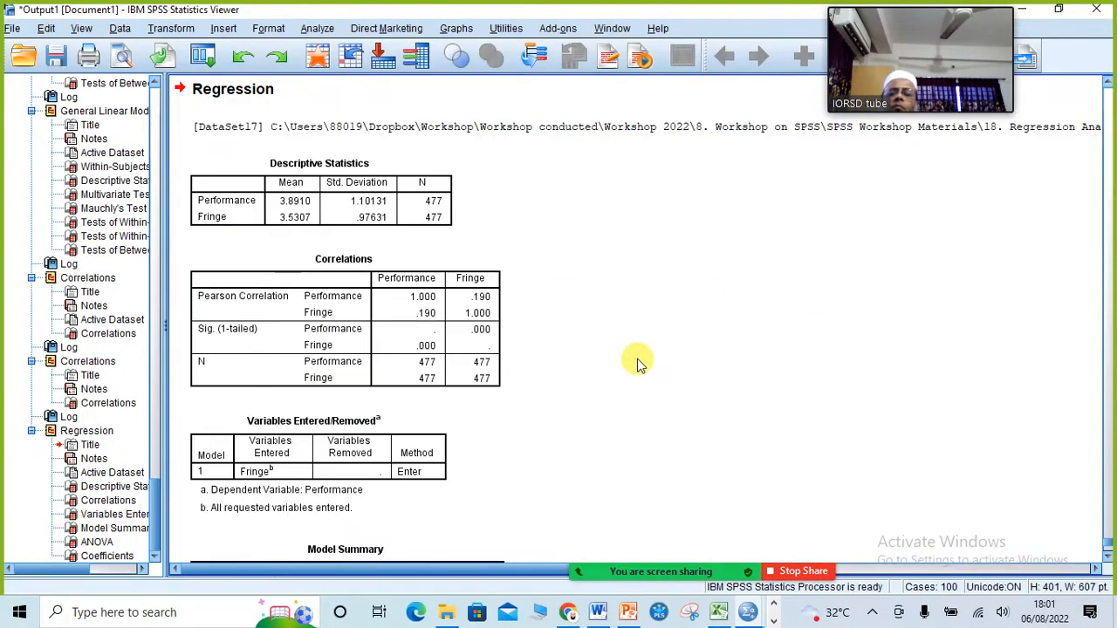
scroll(673, 340, "down", 2)
scroll(673, 340, "down", 4)
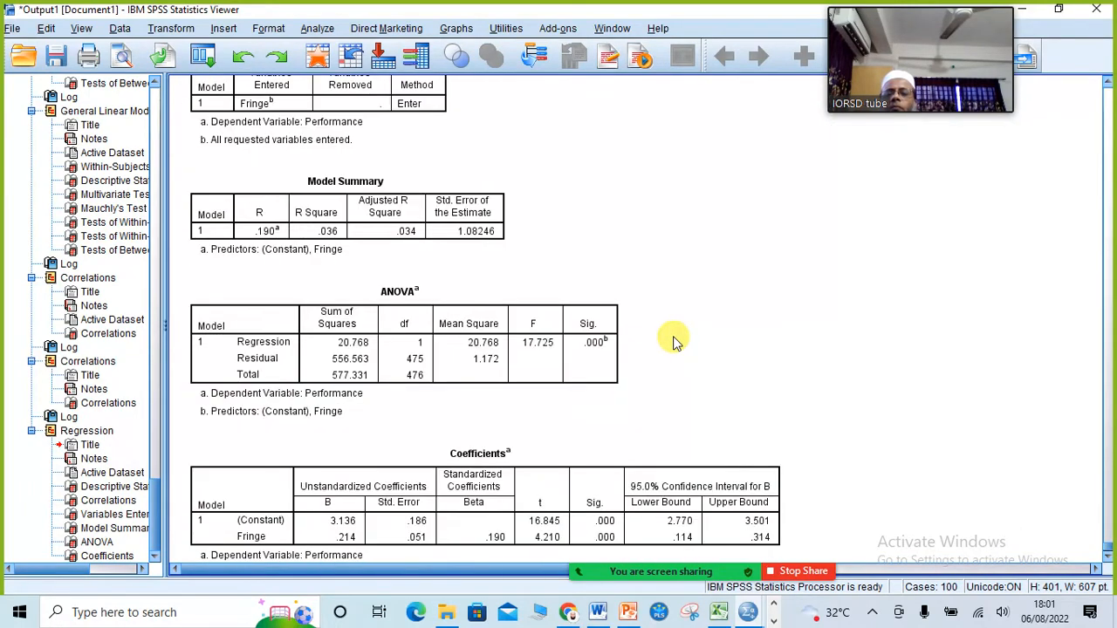
scroll(726, 329, "down", 1)
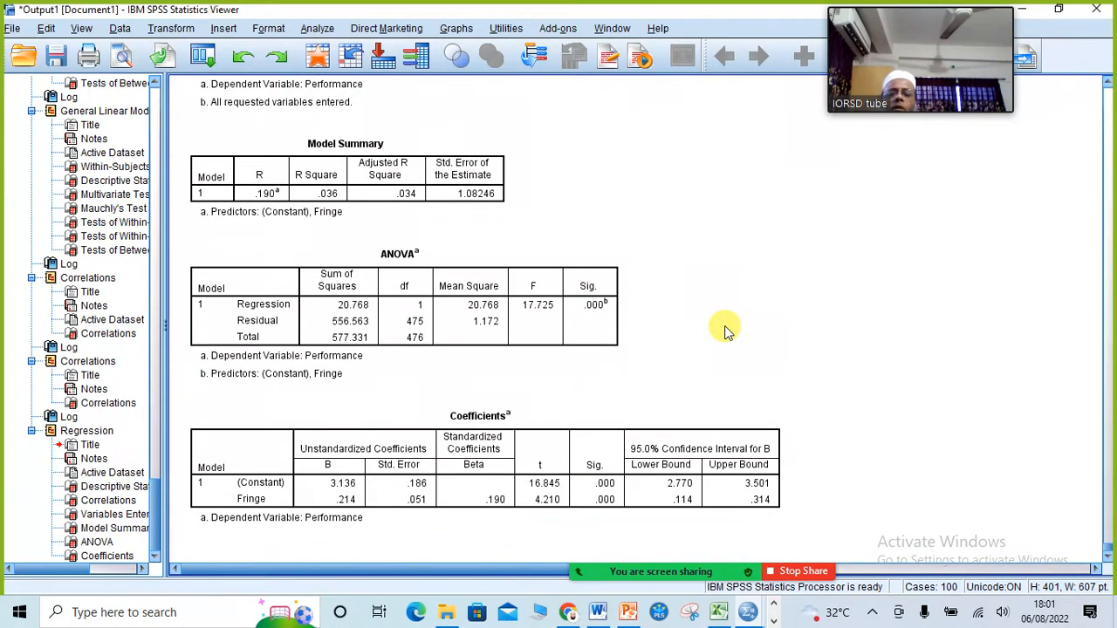
scroll(726, 330, "up", 2)
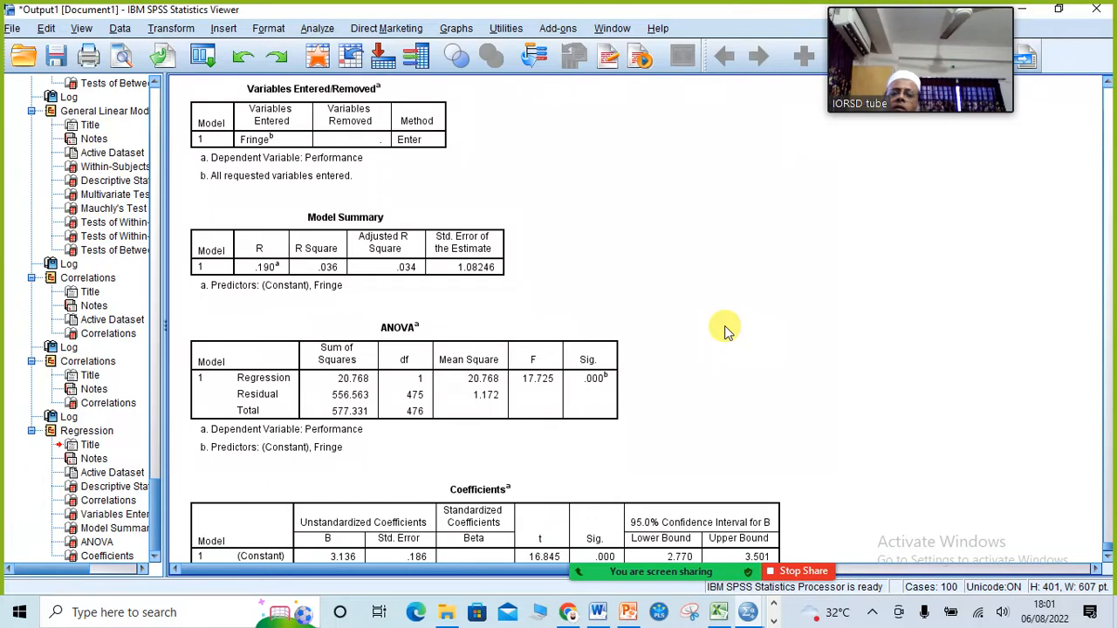
scroll(726, 329, "down", 2)
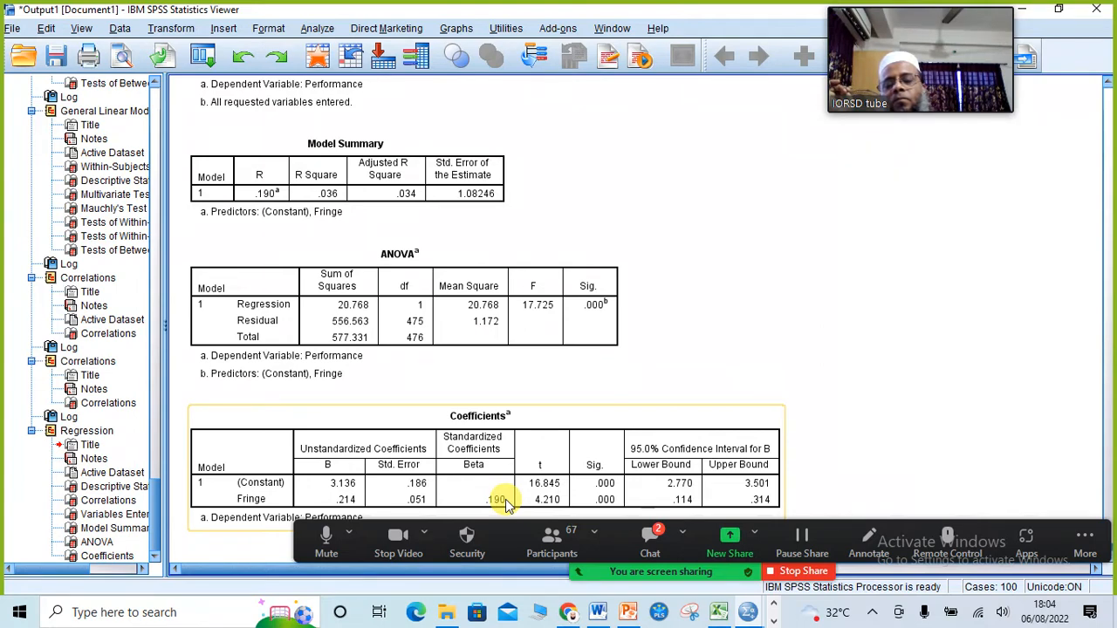
left_click(871, 314)
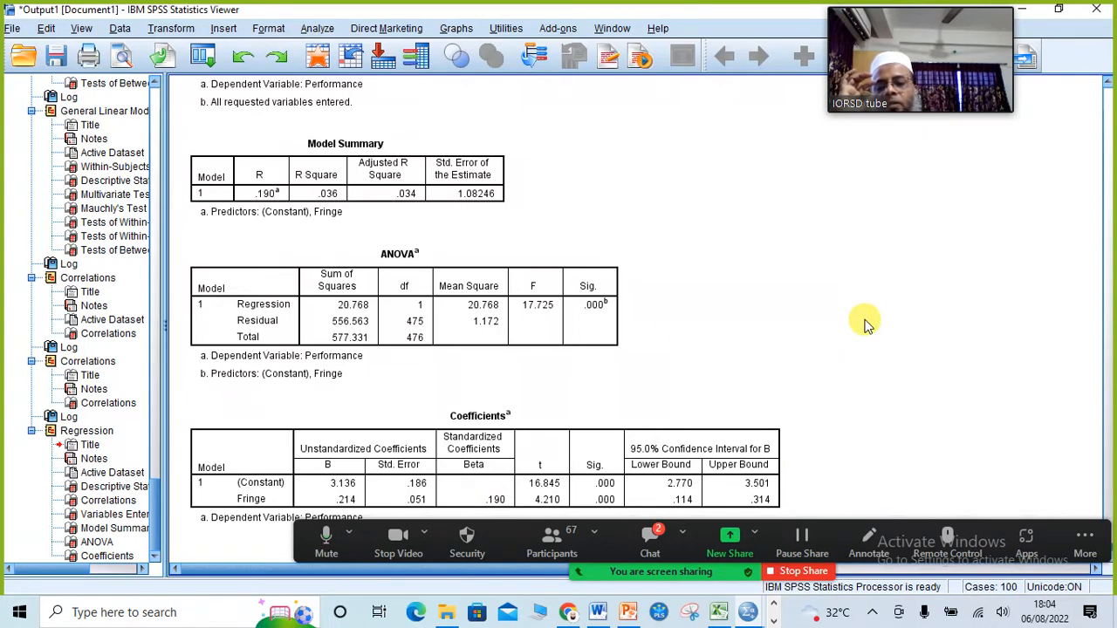
left_click(604, 485)
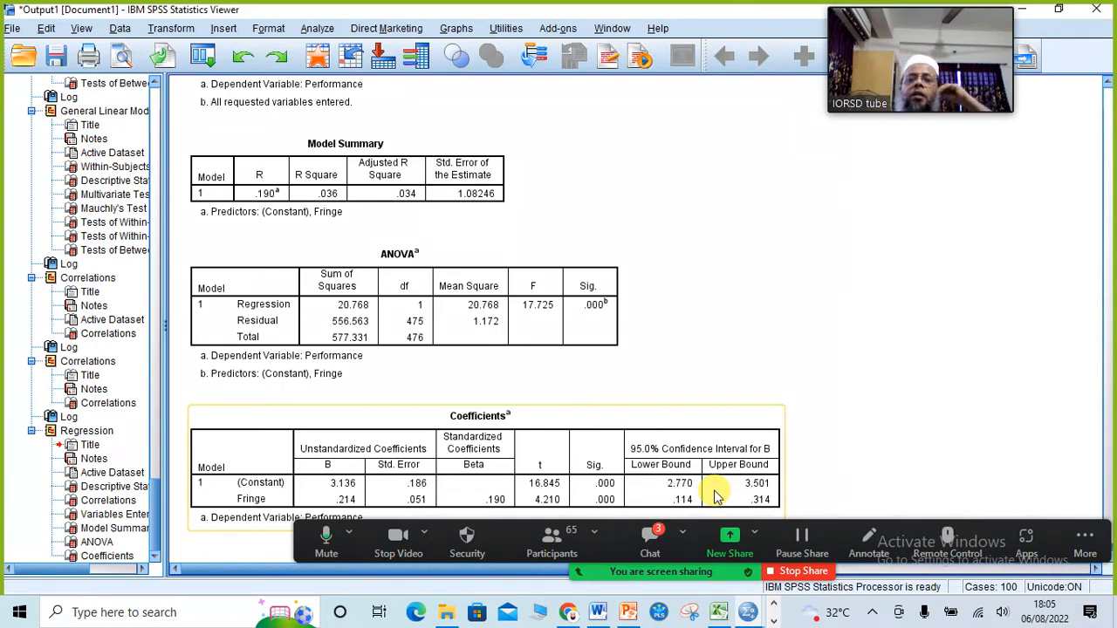
left_click(262, 312)
left_click(351, 202)
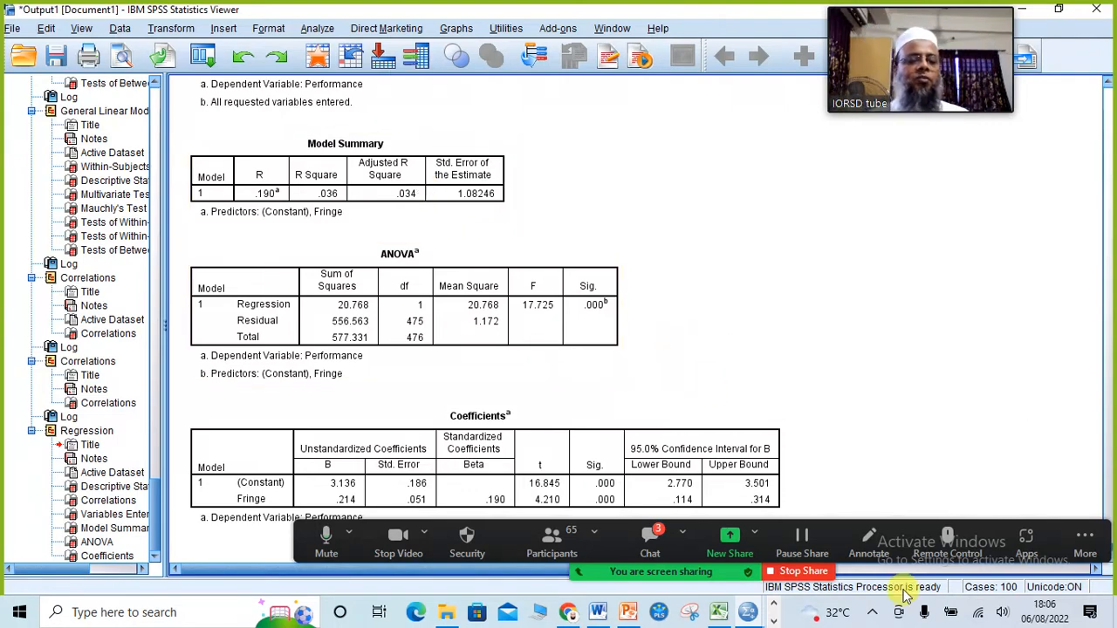
Lower the computer's speaker volume to 29.
left_click(1001, 616)
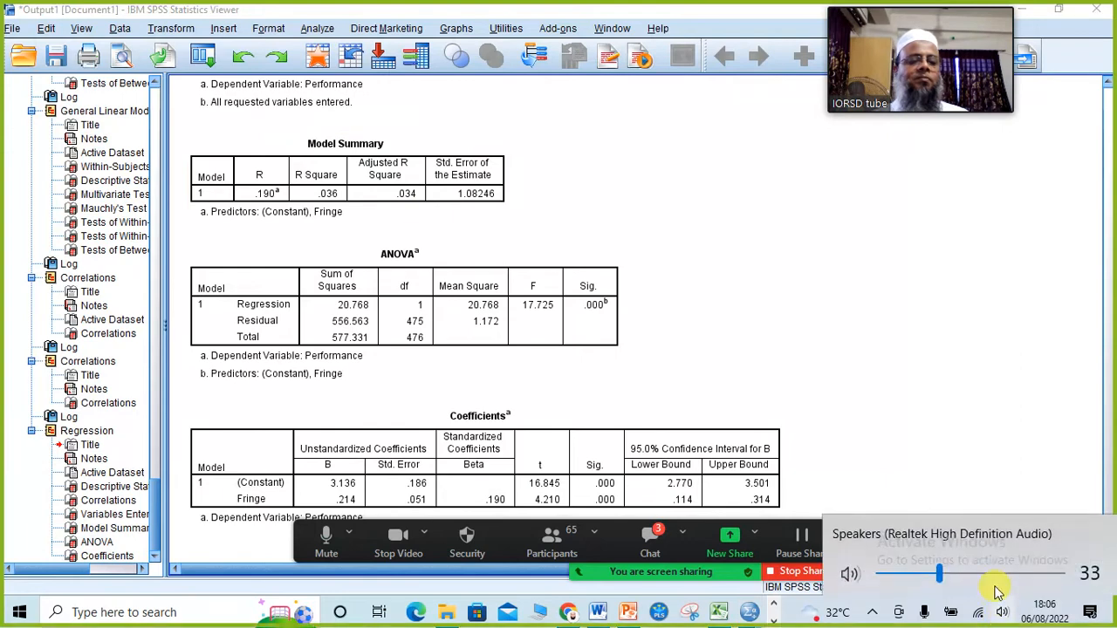
left_click_drag(943, 578, 934, 577)
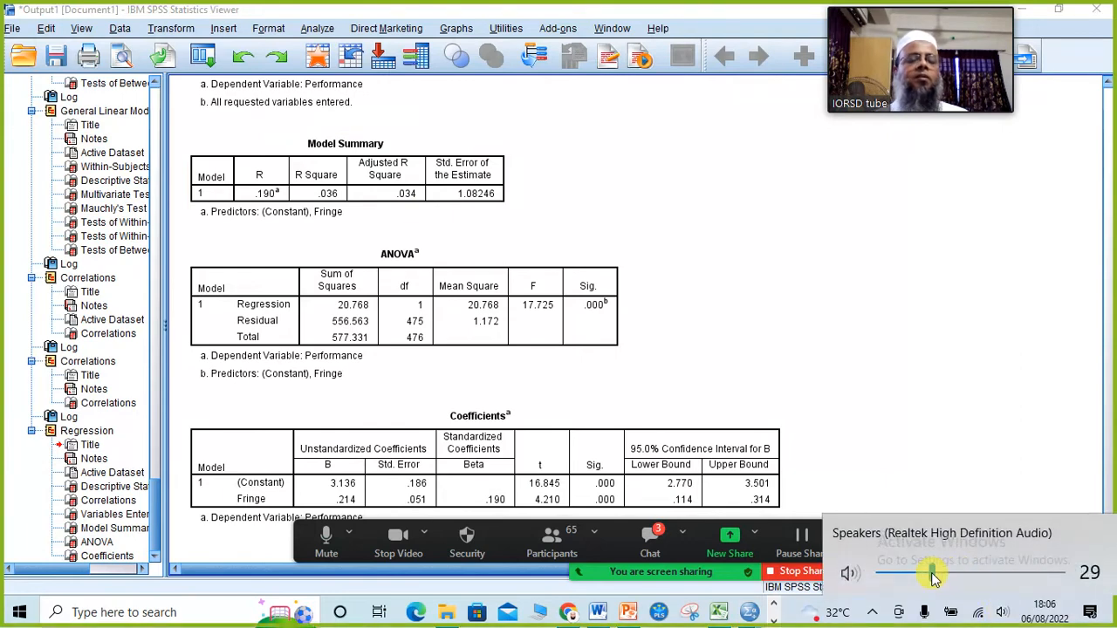
left_click(868, 259)
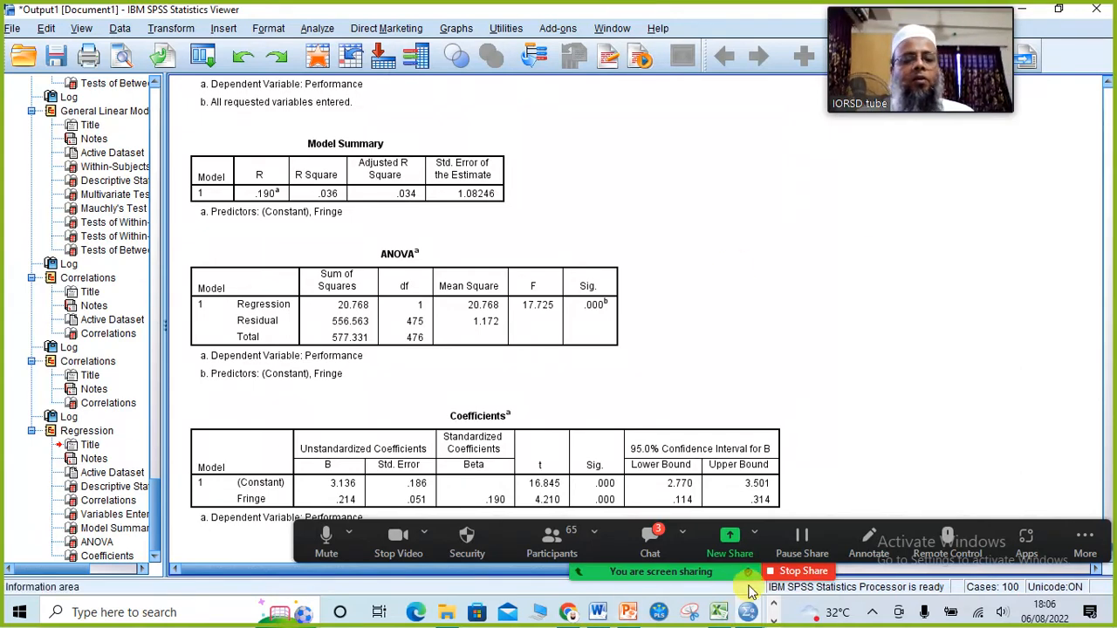
Stop sharing the screen in Zoom and additionally pin the unmuted participant's video alongside the host's.
left_click(785, 576)
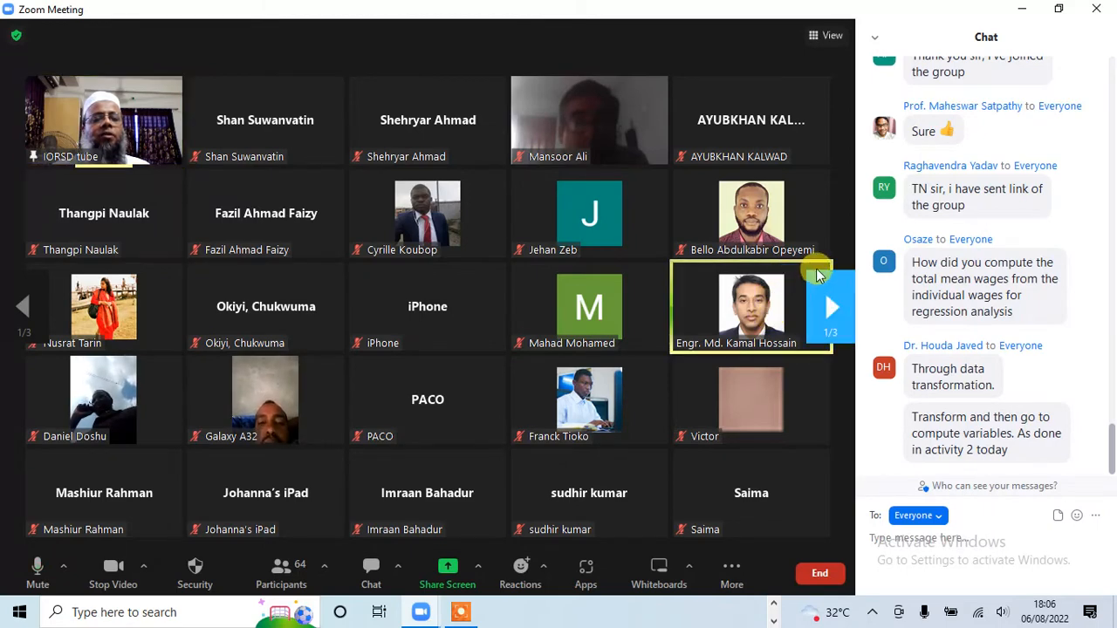
left_click(820, 272)
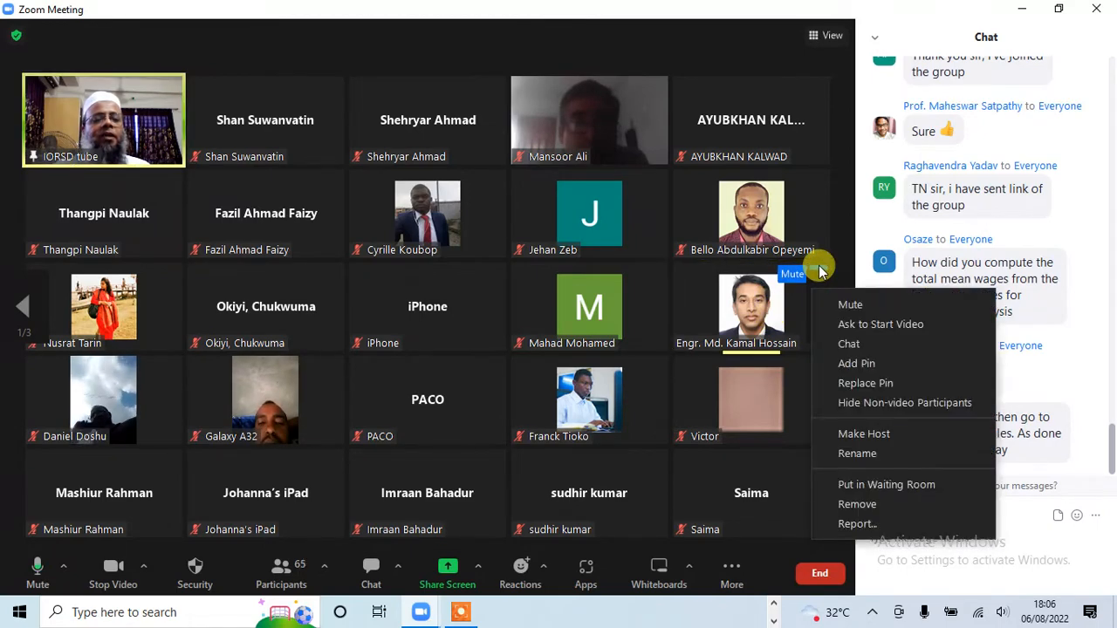
left_click(851, 362)
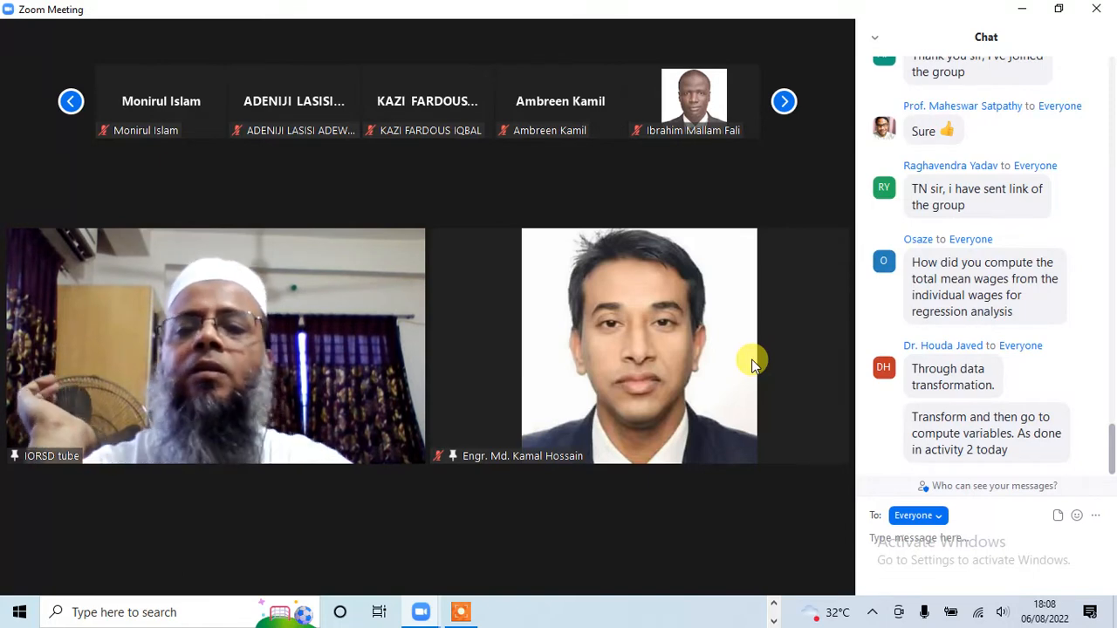
Remove the pin from the second participant and switch the meeting to Gallery view.
mouse_move(711, 325)
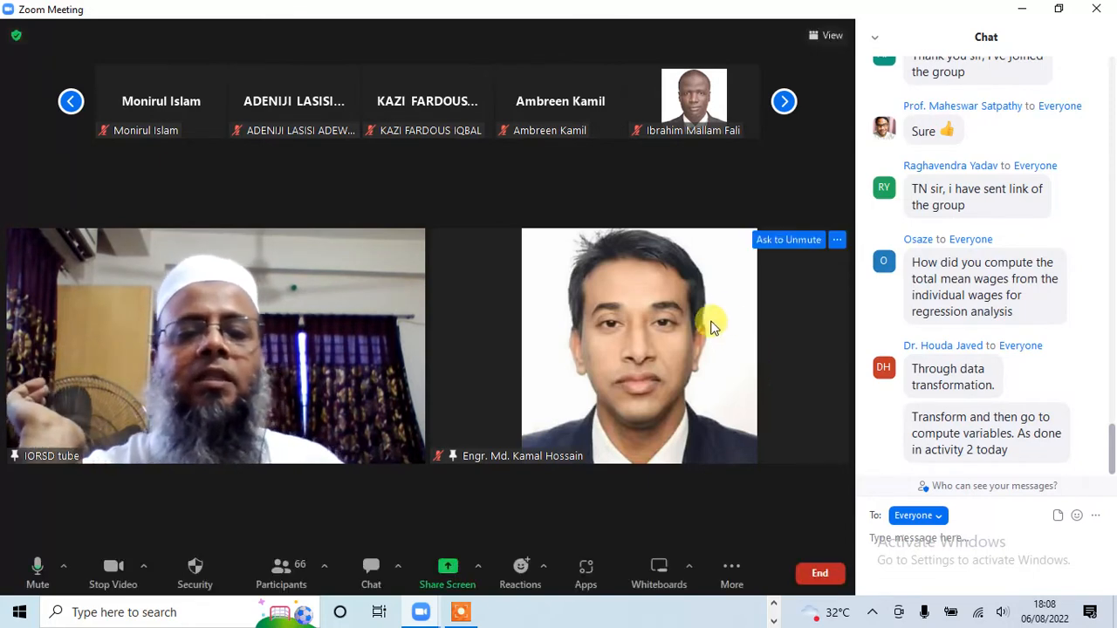
left_click(833, 240)
left_click(890, 327)
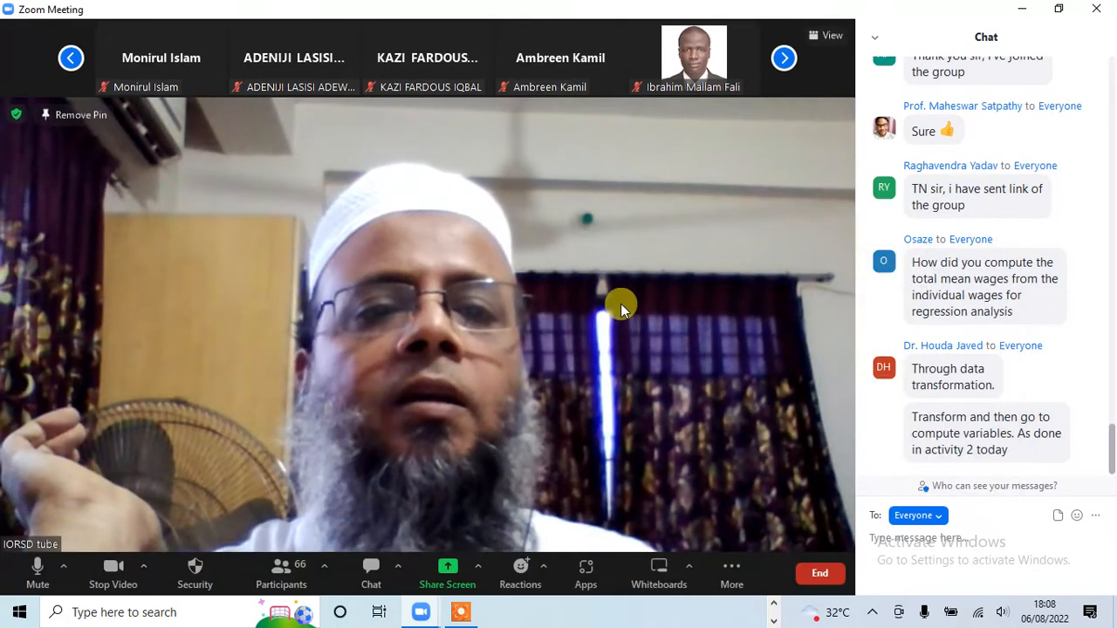
left_click(838, 38)
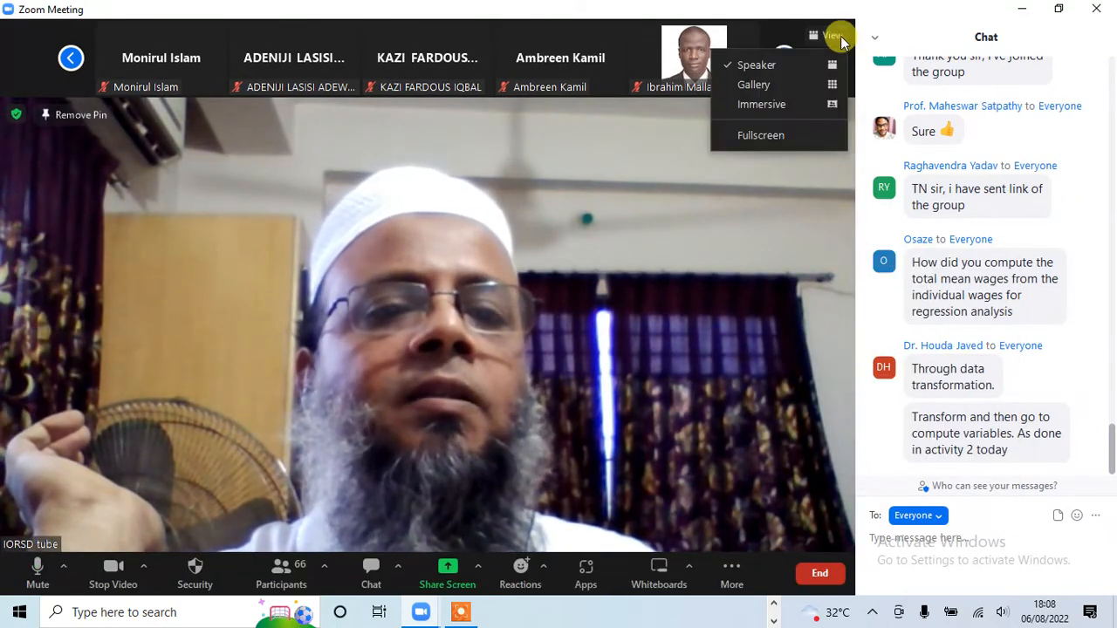
left_click(790, 85)
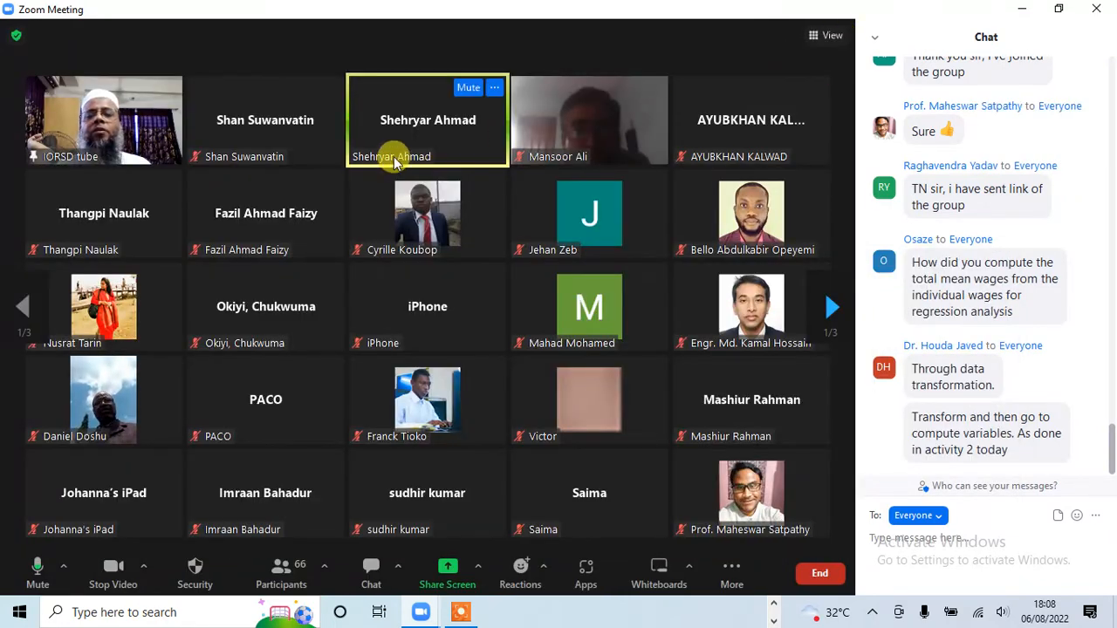
Pin the currently speaking participant alongside the host and open the participants list.
left_click(495, 88)
left_click(534, 177)
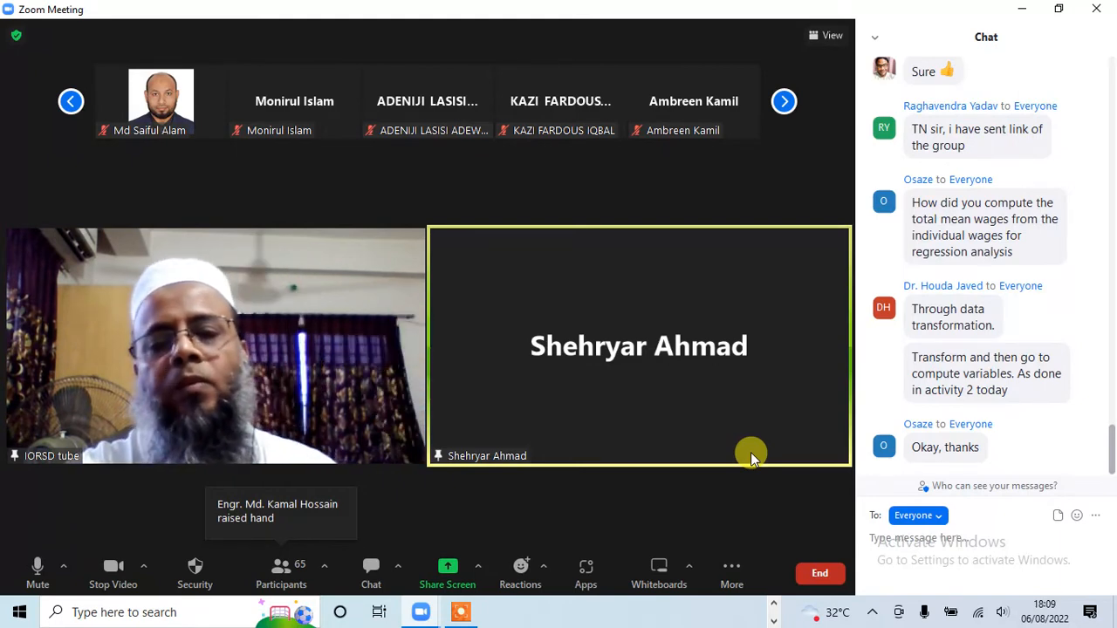
mouse_move(733, 417)
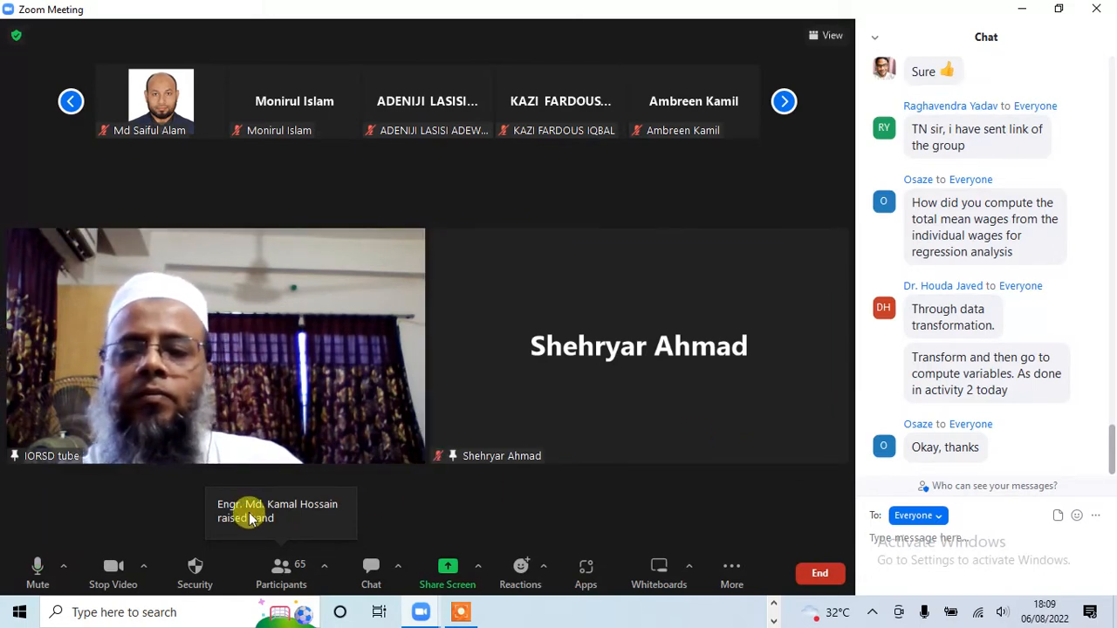
left_click(276, 576)
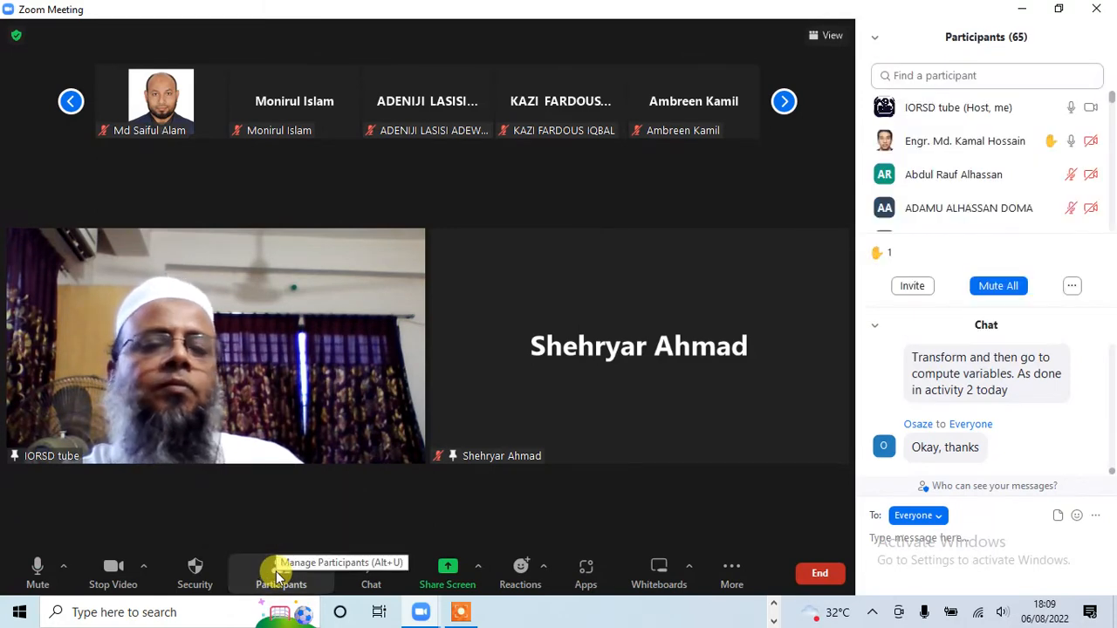
Check the pinned participant's options, then mute the participant with the raised hand in the participants list.
mouse_move(657, 342)
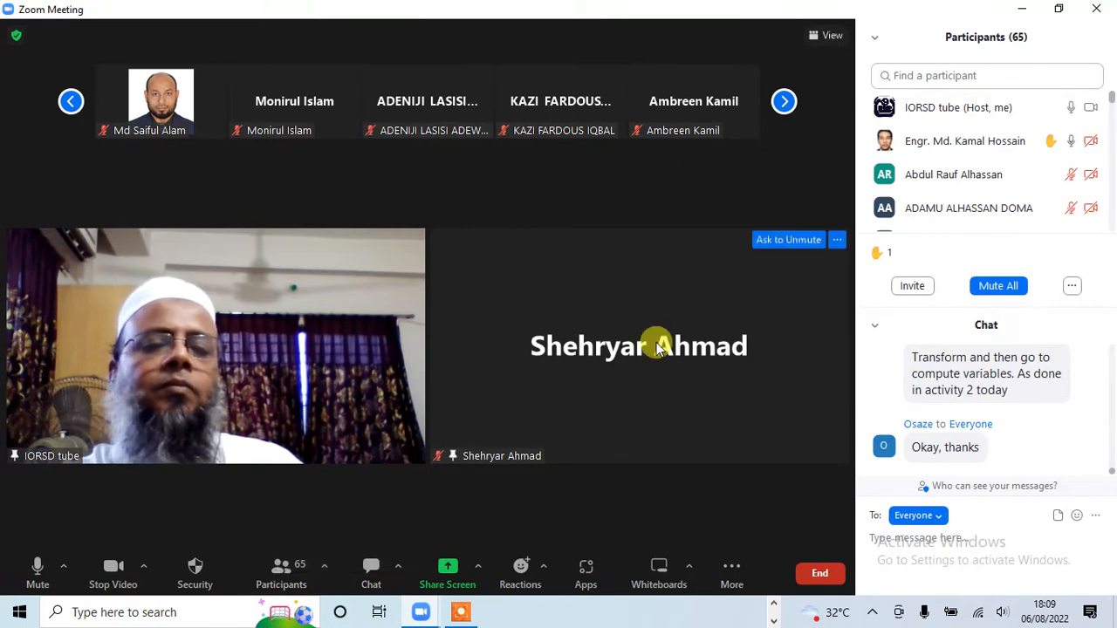
left_click(840, 239)
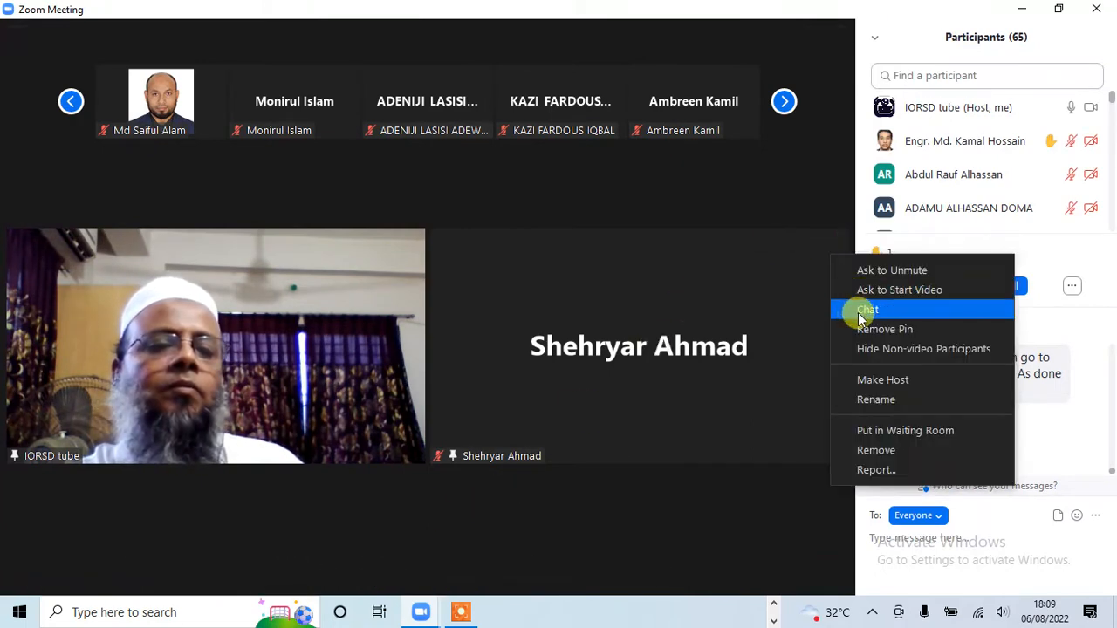
left_click(803, 239)
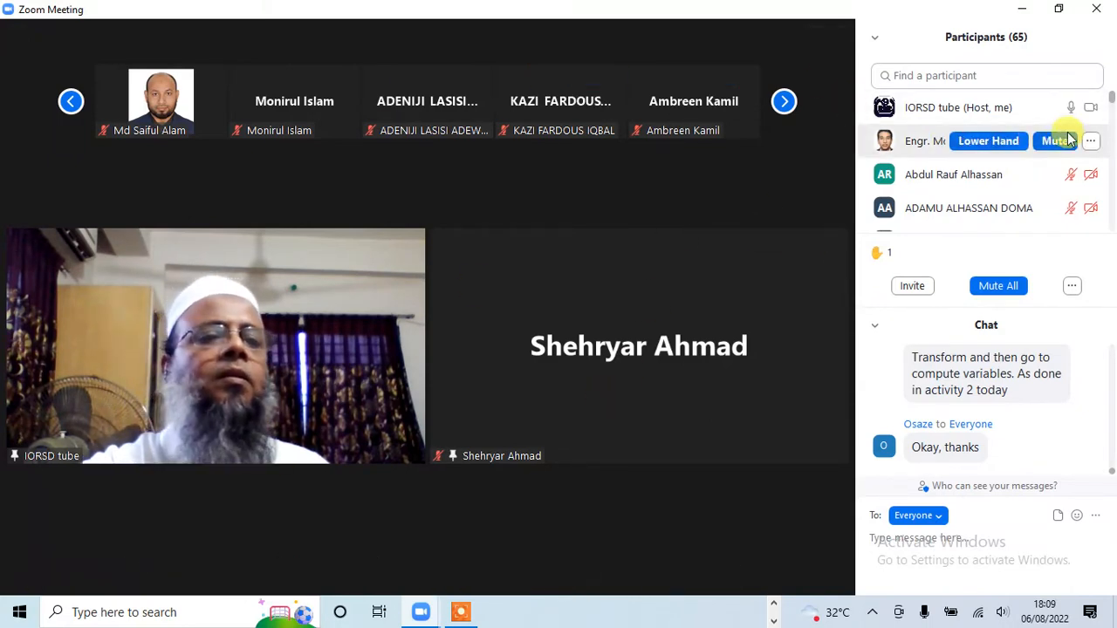
left_click(1056, 142)
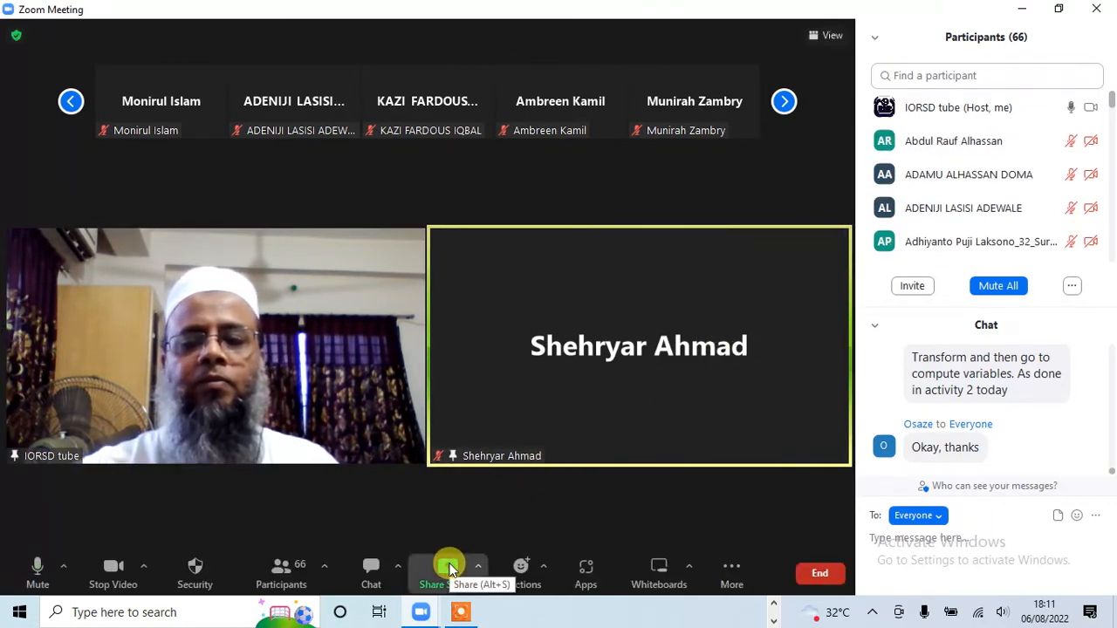
Share the screen with the SPSS regression output in the meeting again.
left_click(448, 568)
left_click(884, 529)
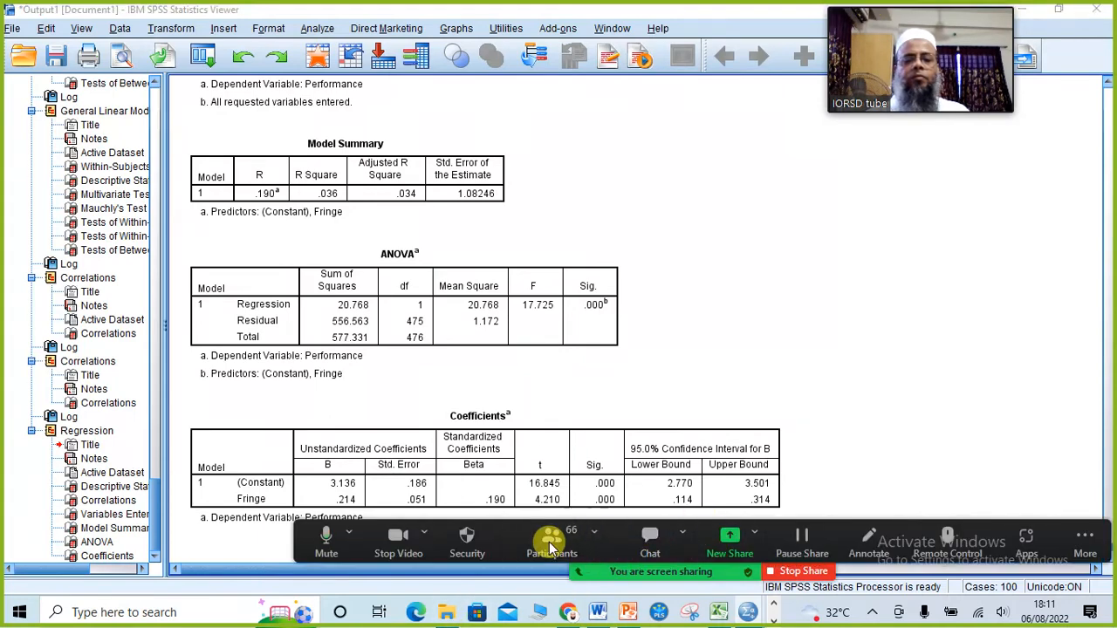
Look through the meeting's participants list during the screen share and mute the host's own microphone.
left_click(548, 542)
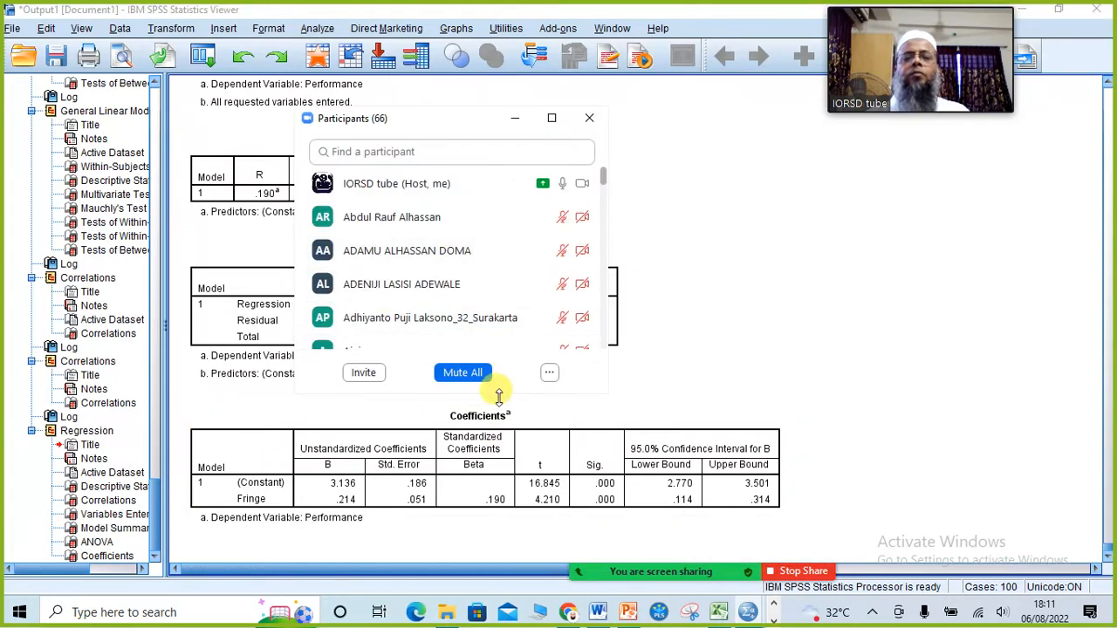
mouse_move(509, 253)
scroll(509, 258, "down", 2)
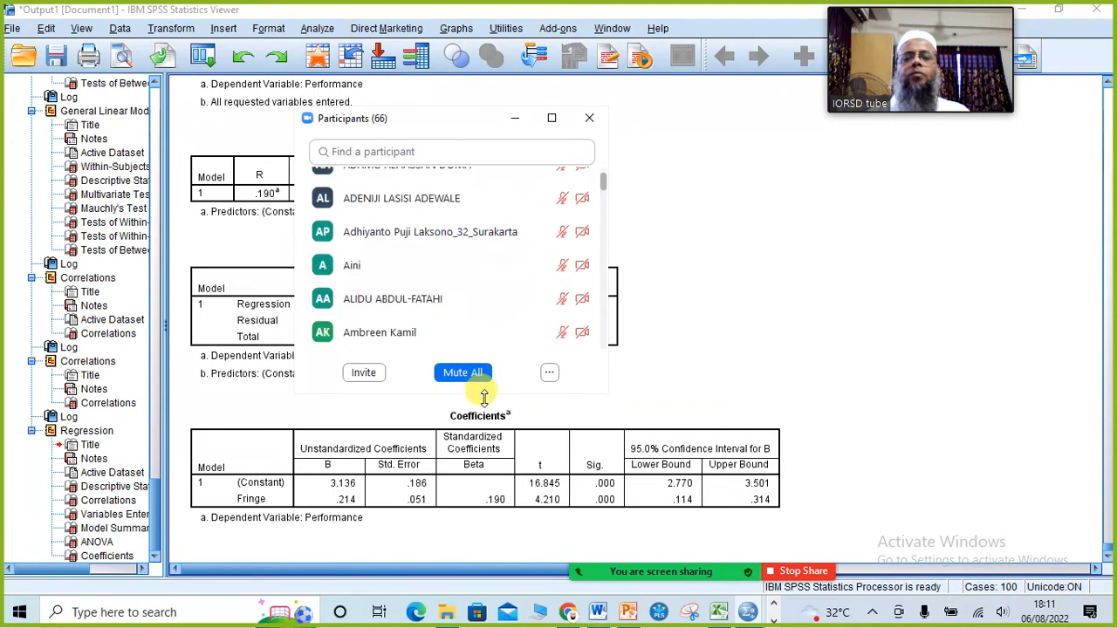
scroll(499, 249, "up", 2)
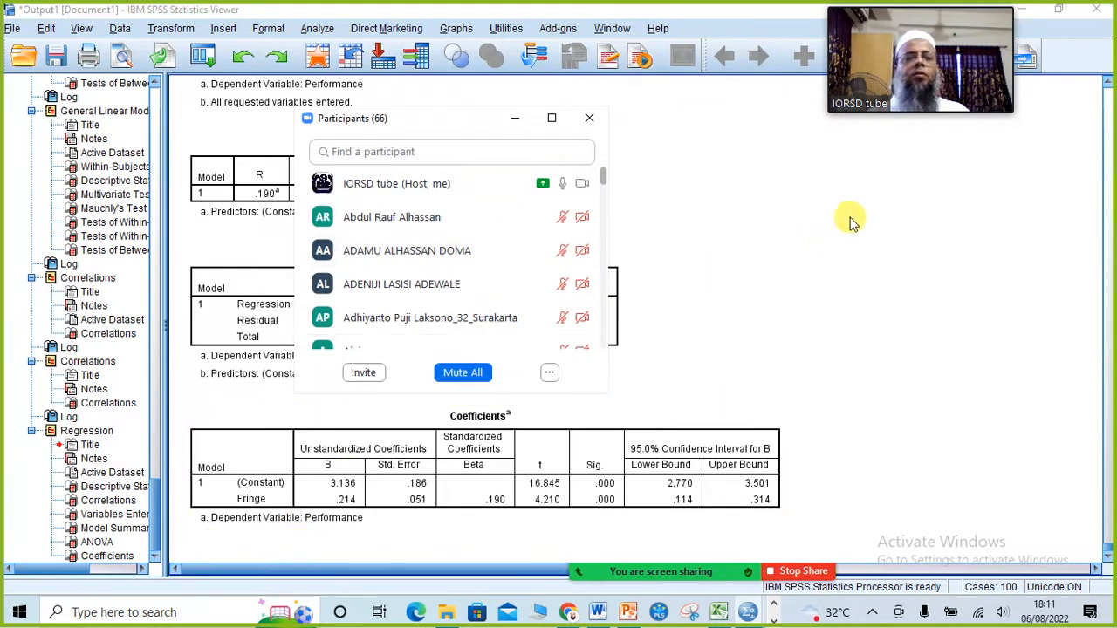
mouse_move(605, 580)
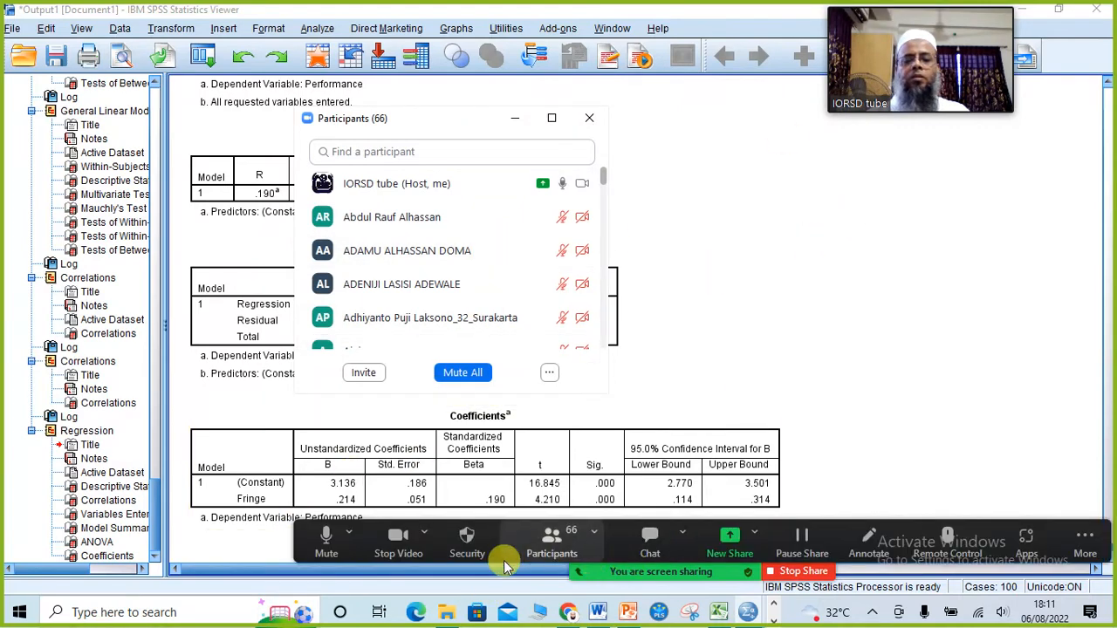
left_click(328, 543)
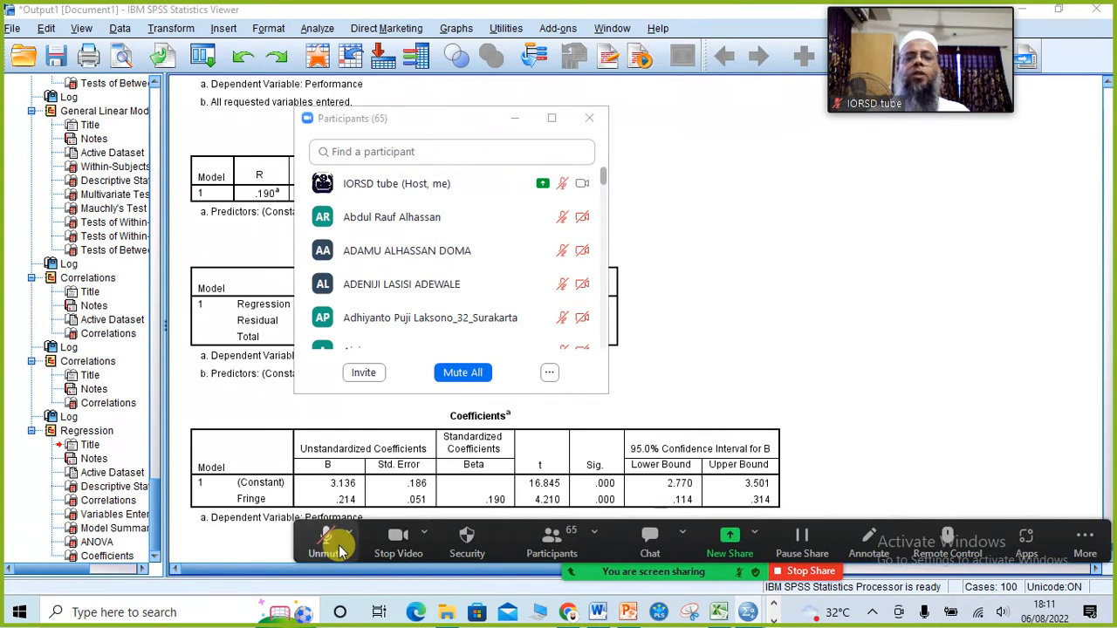
Unmute the host's own microphone and mute the other participant whose microphone is on in the participants list.
left_click(336, 546)
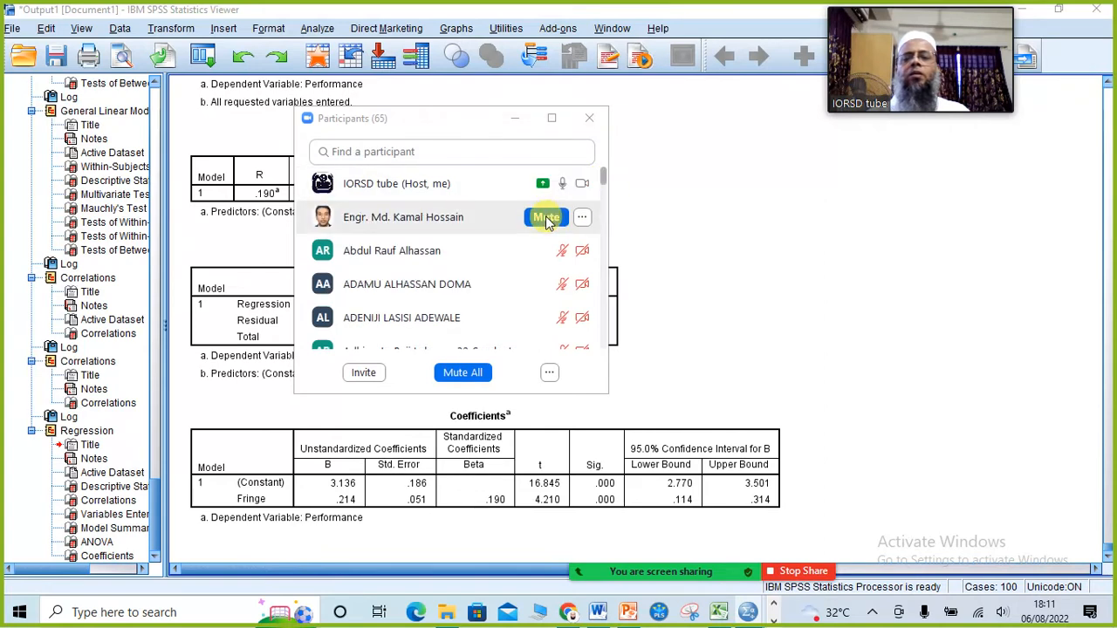
left_click(549, 218)
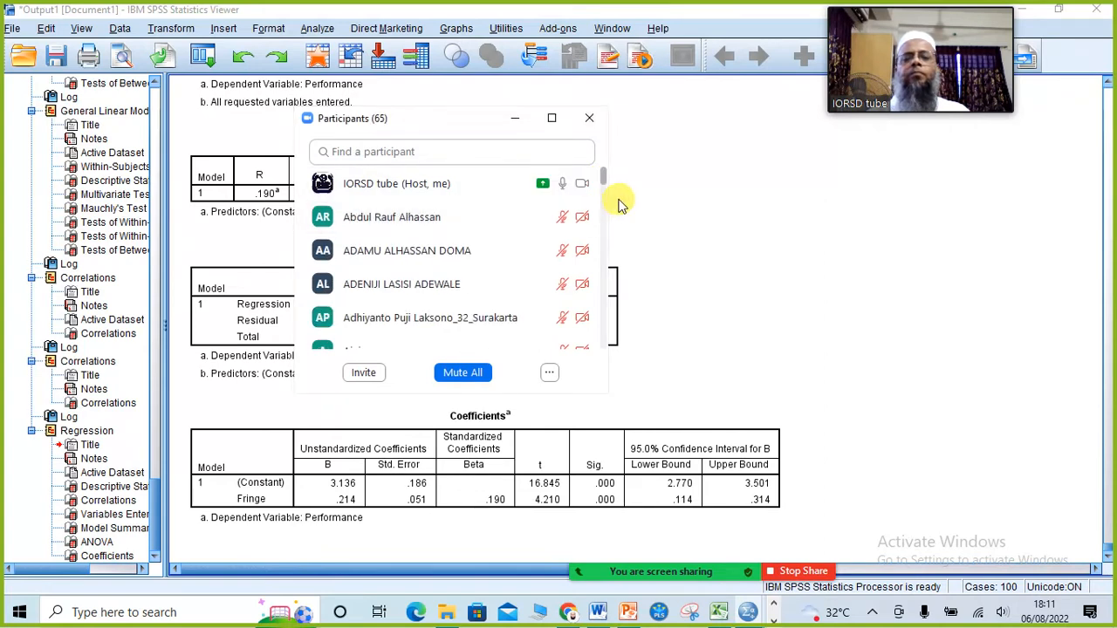
Look over the meeting's participants list and minimise its window to uncover the regression output.
scroll(607, 199, "down", 2)
left_click_drag(609, 221, 605, 179)
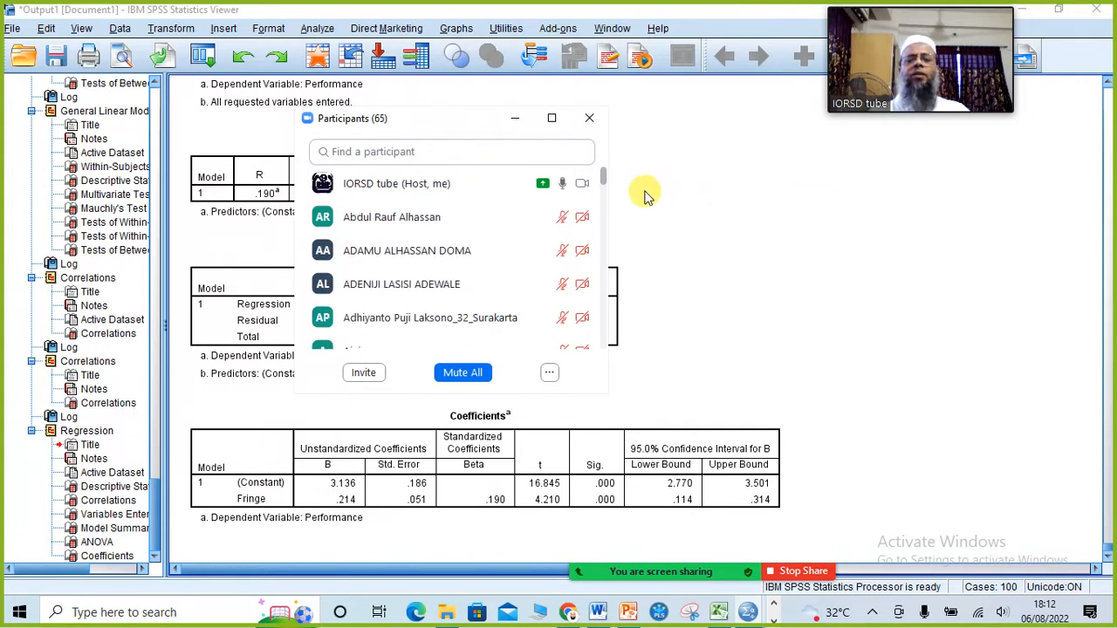
left_click_drag(608, 187, 599, 165)
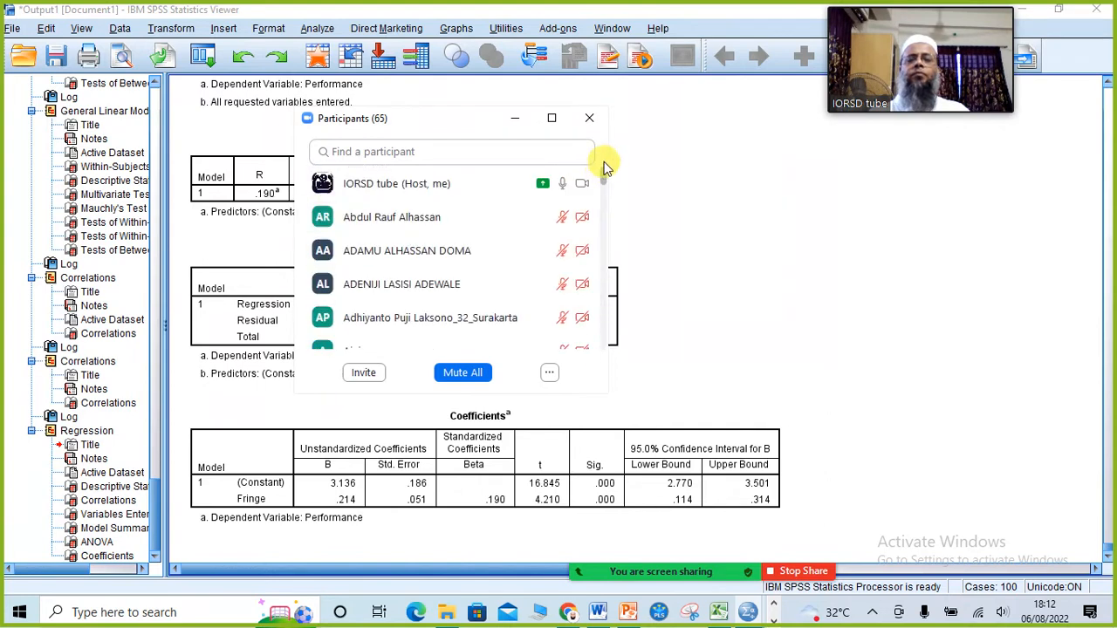
left_click(515, 118)
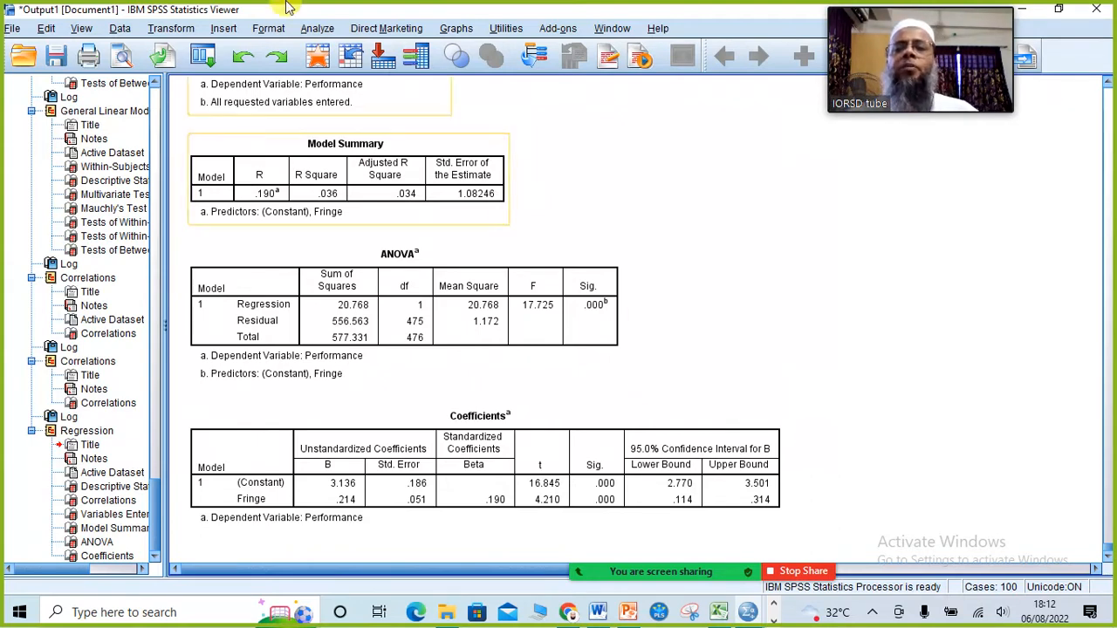
Run a linear regression on Performance with Wage, Welfare and Satisfaction added to Fringe as independent variables.
left_click(317, 28)
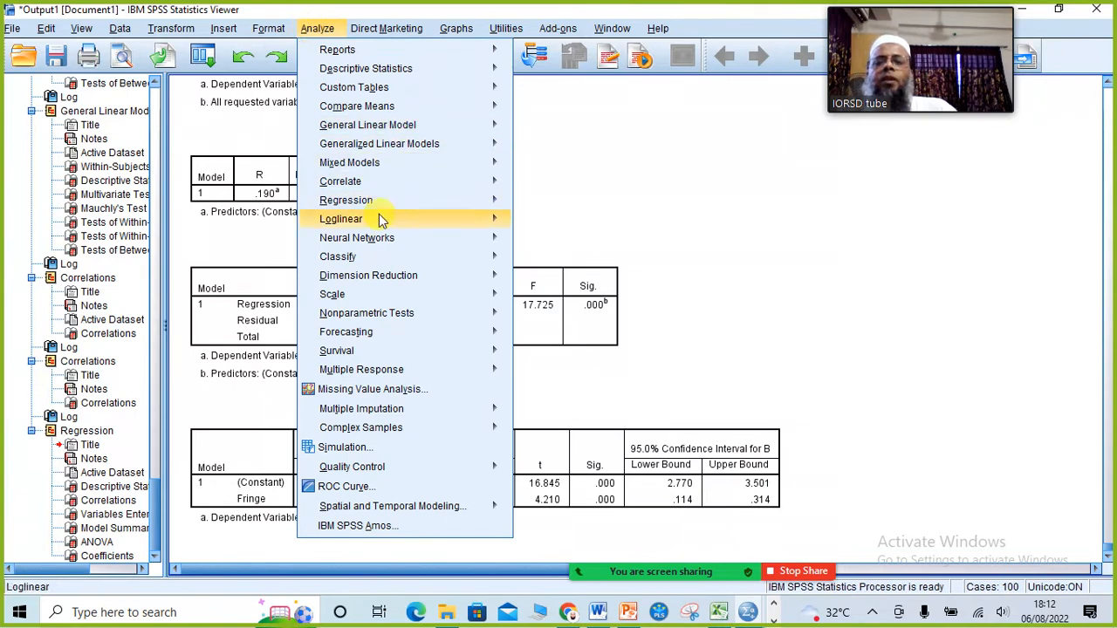
mouse_move(388, 207)
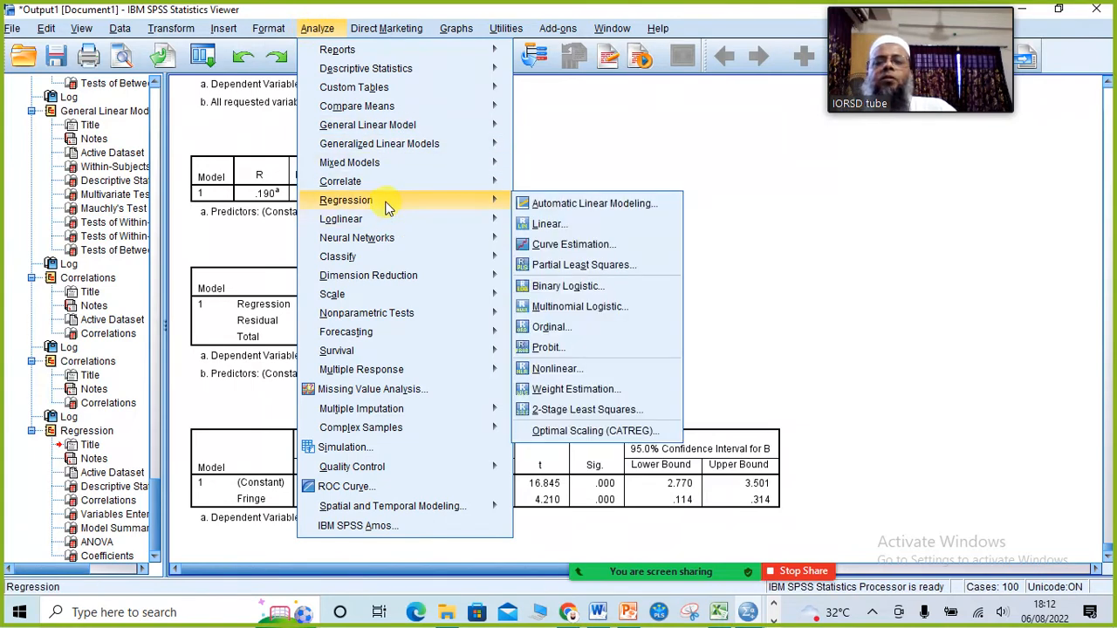
left_click(563, 229)
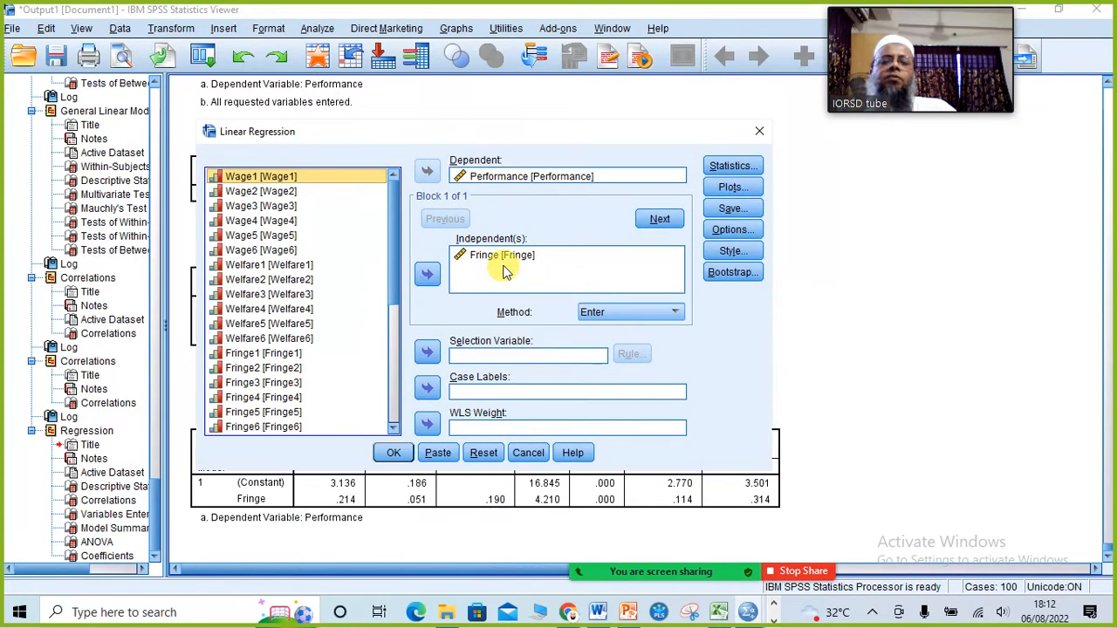
left_click_drag(397, 304, 393, 424)
left_click(285, 401)
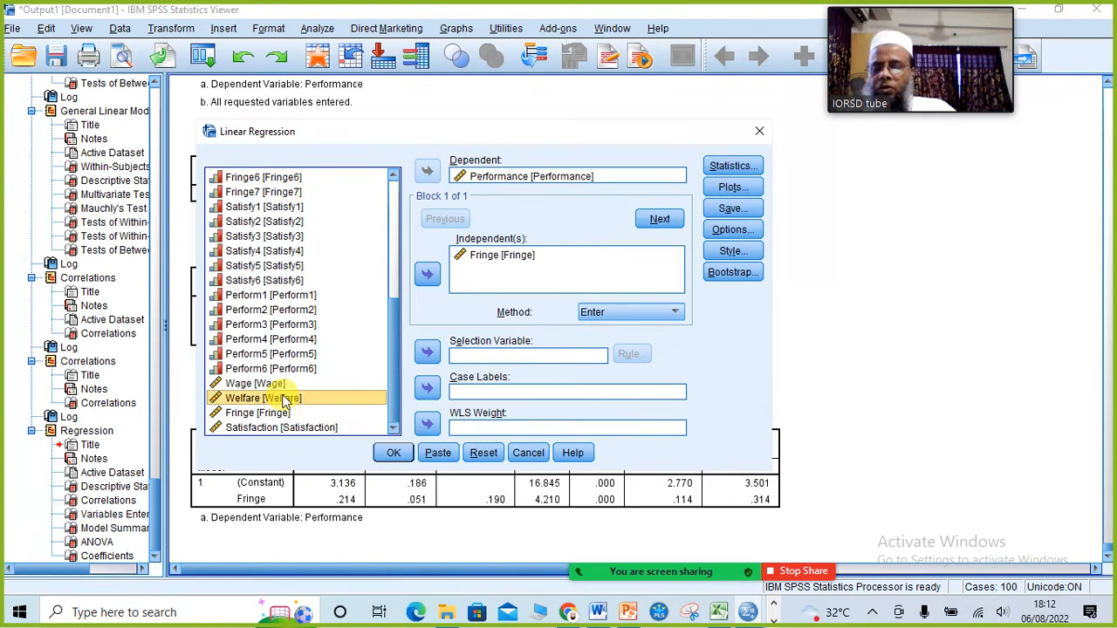
left_click(272, 385, "ctrl")
left_click(296, 428, "ctrl")
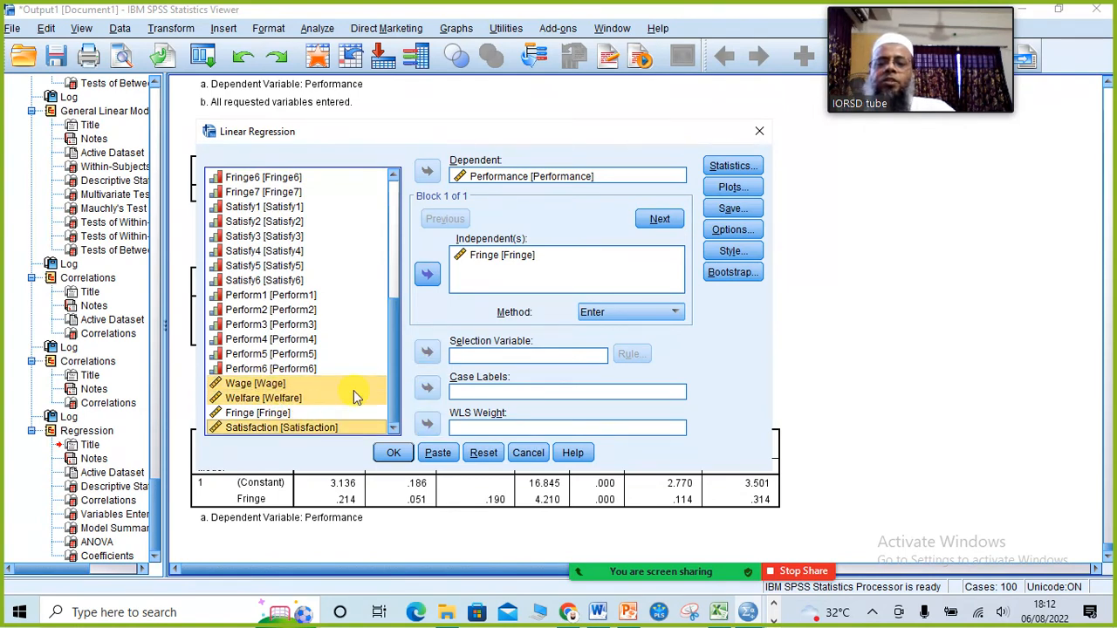
left_click(425, 277)
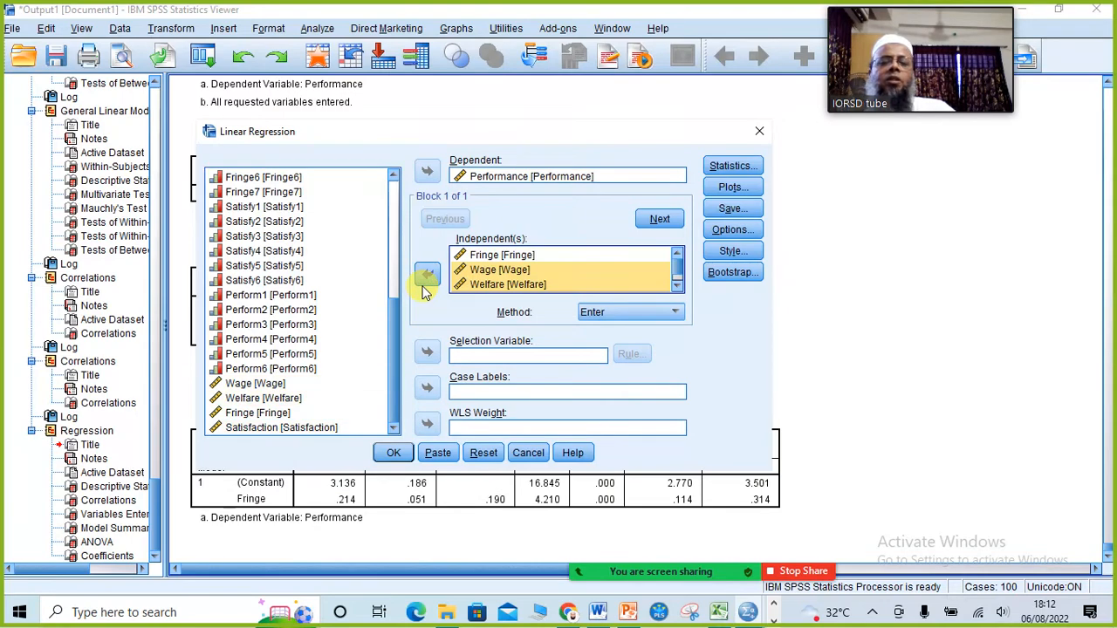
left_click(395, 451)
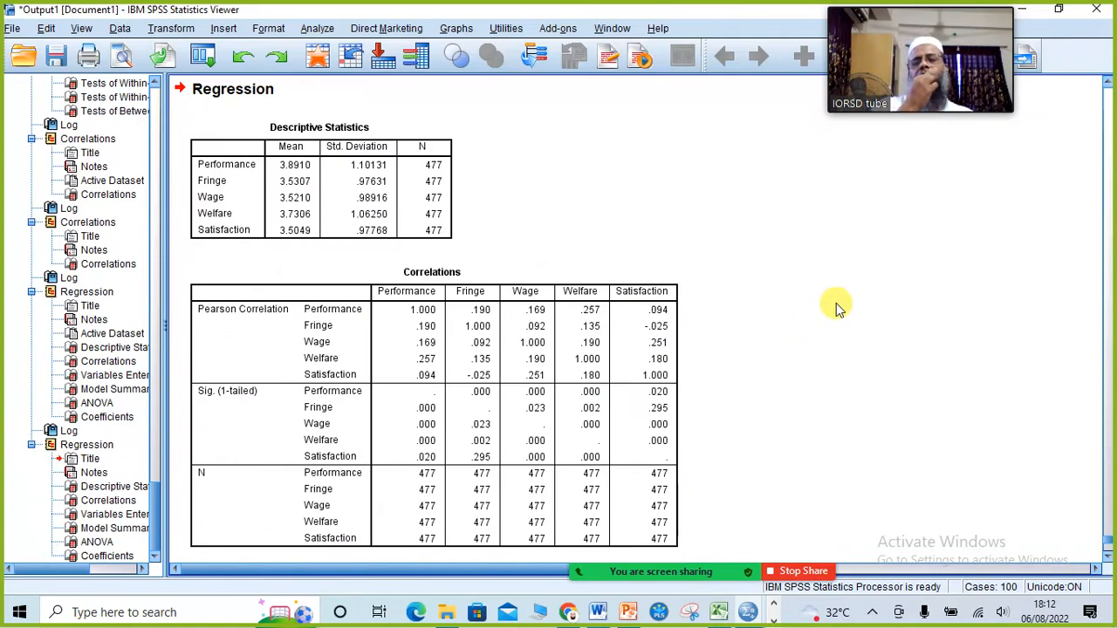
Examine the Model Summary, ANOVA and Coefficients tables of the four-predictor regression output.
scroll(836, 303, "down", 8)
scroll(836, 302, "down", 8)
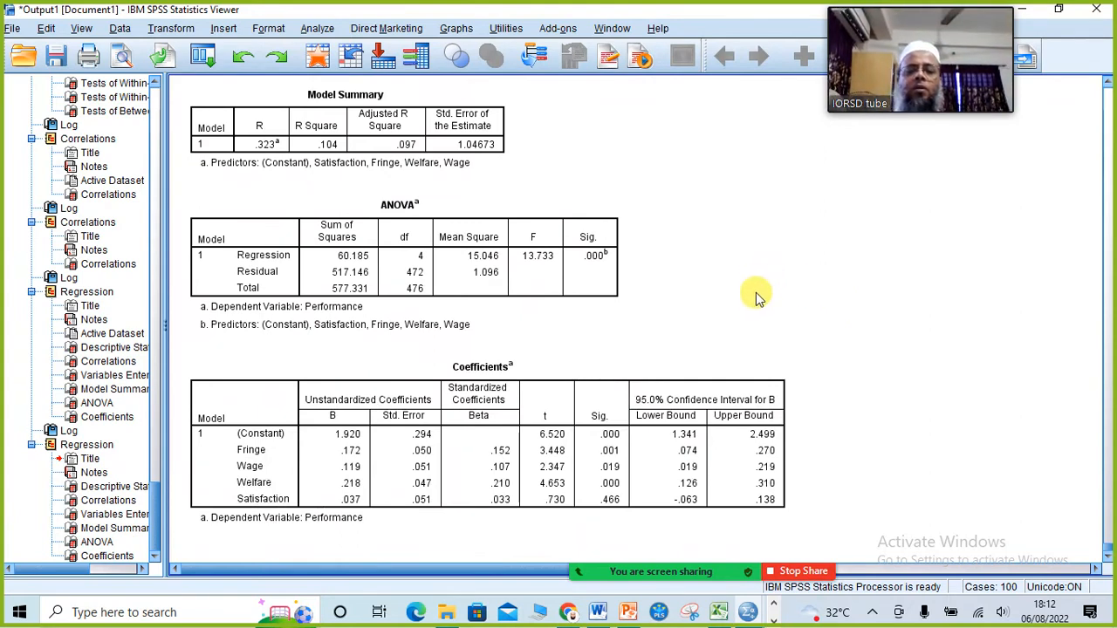
left_click(621, 494)
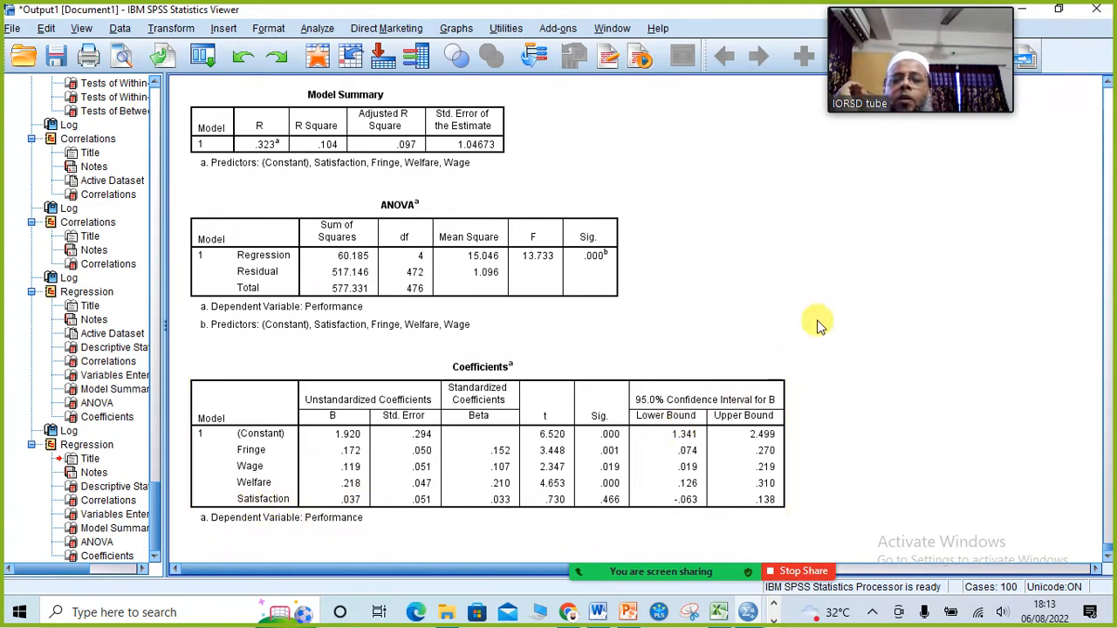
scroll(814, 324, "up", 2)
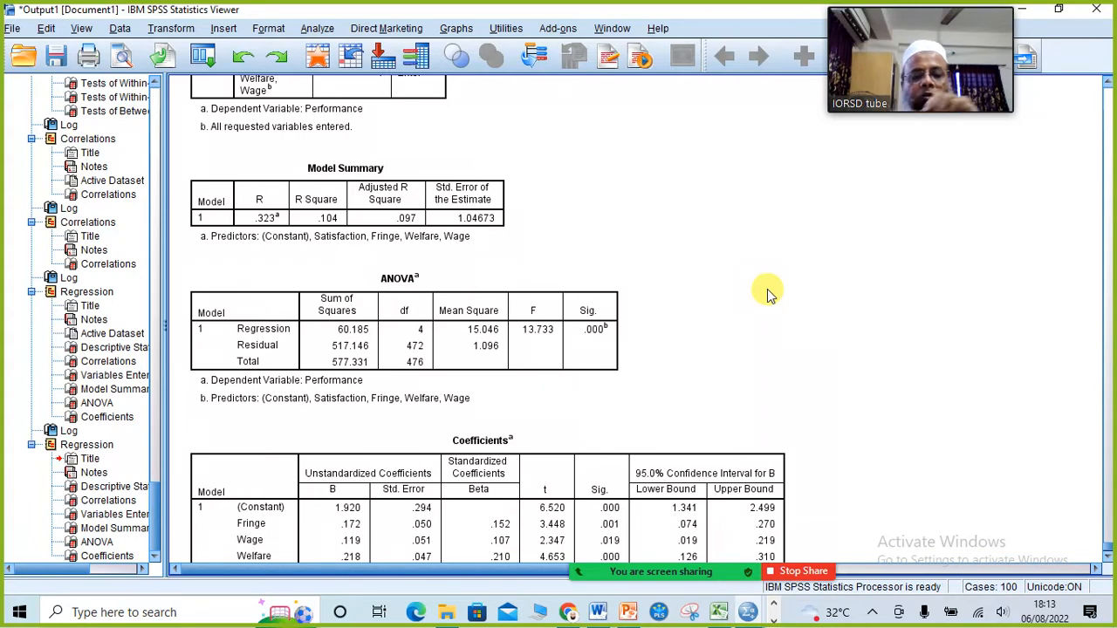
Switch to the workshop slides in PowerPoint and go to the Structural Model Assessment slide on the coefficient of determination (R²).
left_click(627, 612)
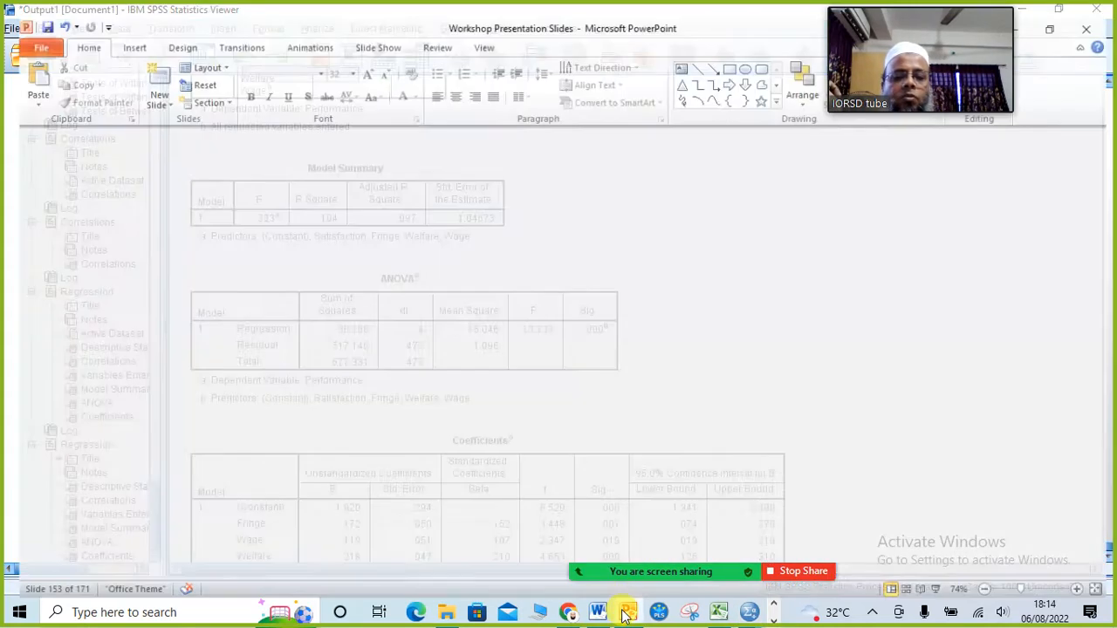
scroll(635, 388, "down", 1)
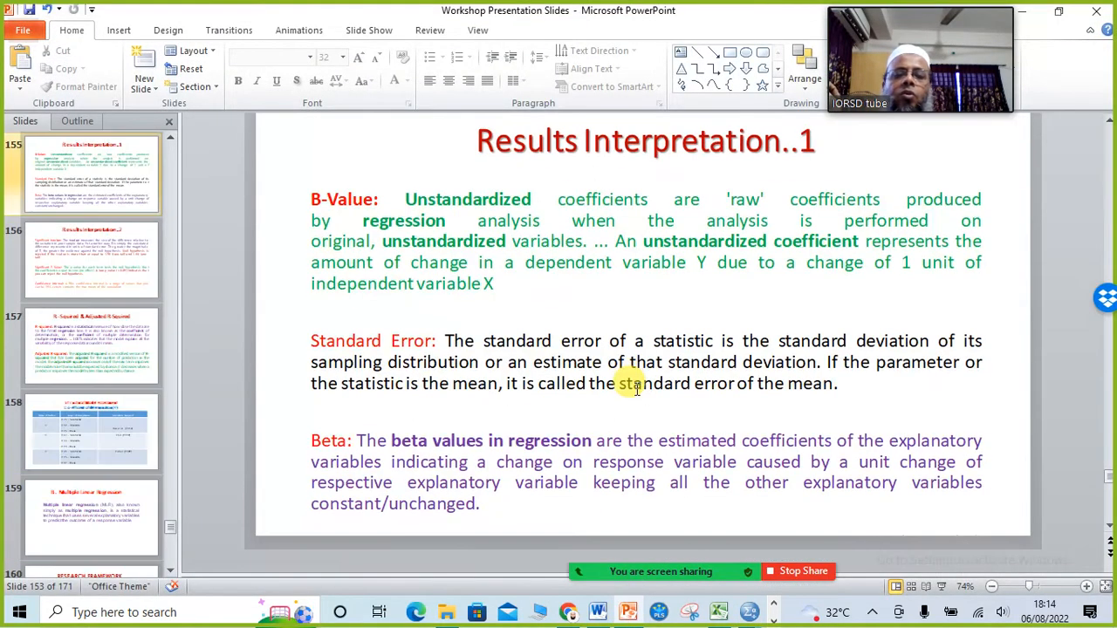
scroll(635, 388, "down", 3)
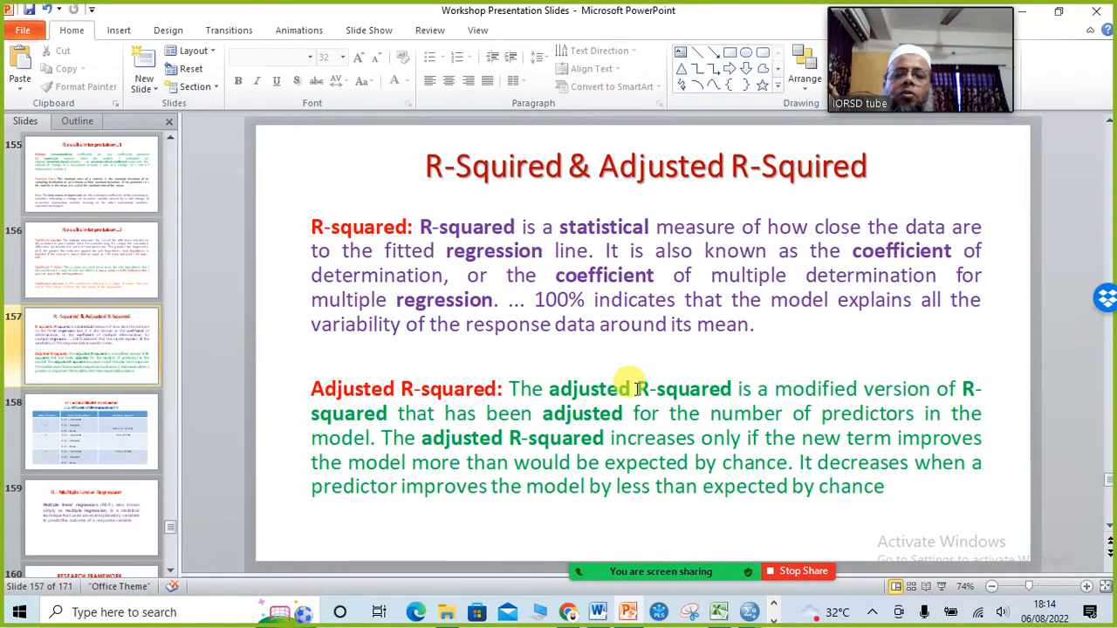
scroll(635, 389, "up", 1)
scroll(635, 388, "down", 1)
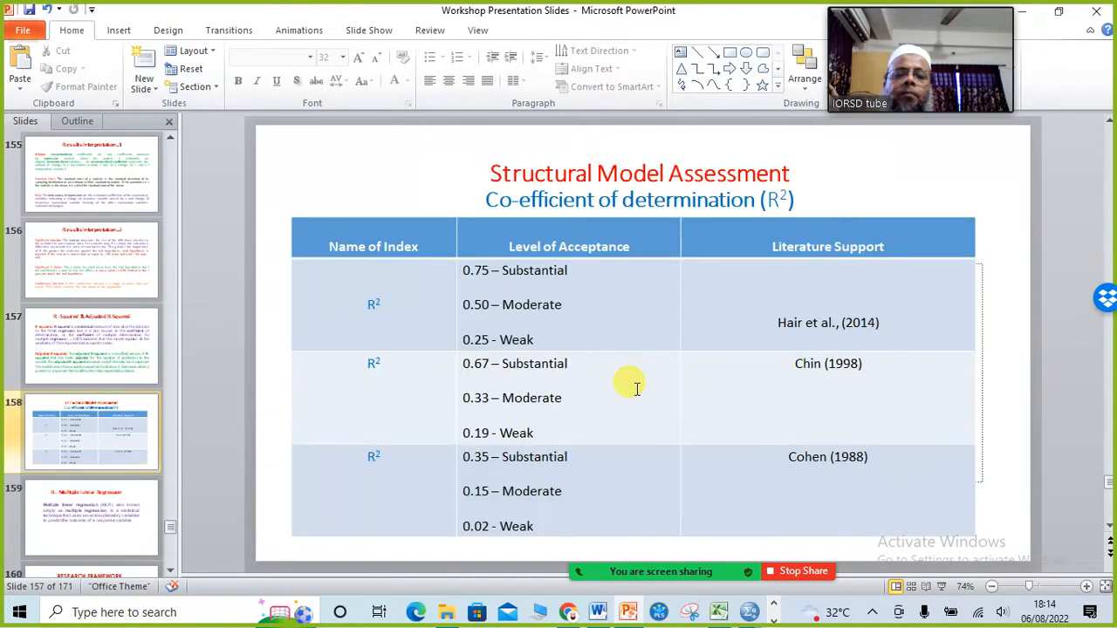